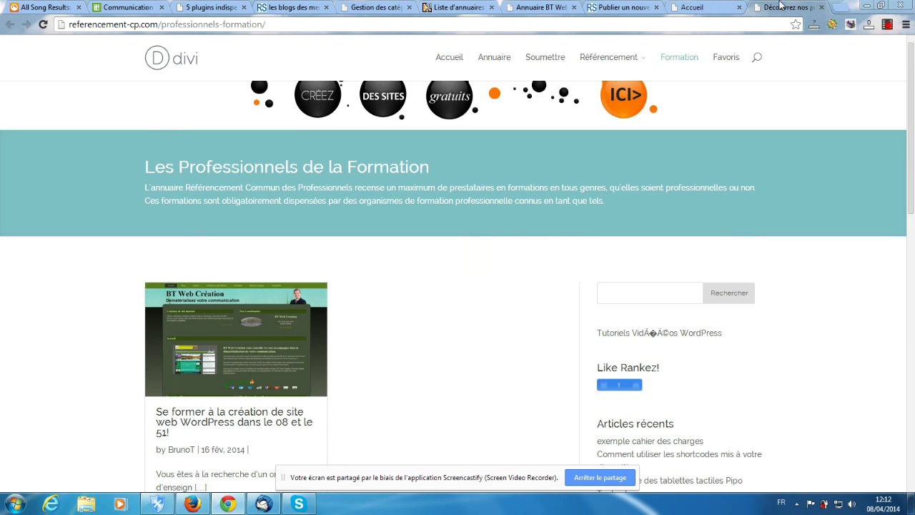
Compare the Formation category page's listing with the "Nos préférées!" carousel on the home page.
scroll(429, 214, down, 1)
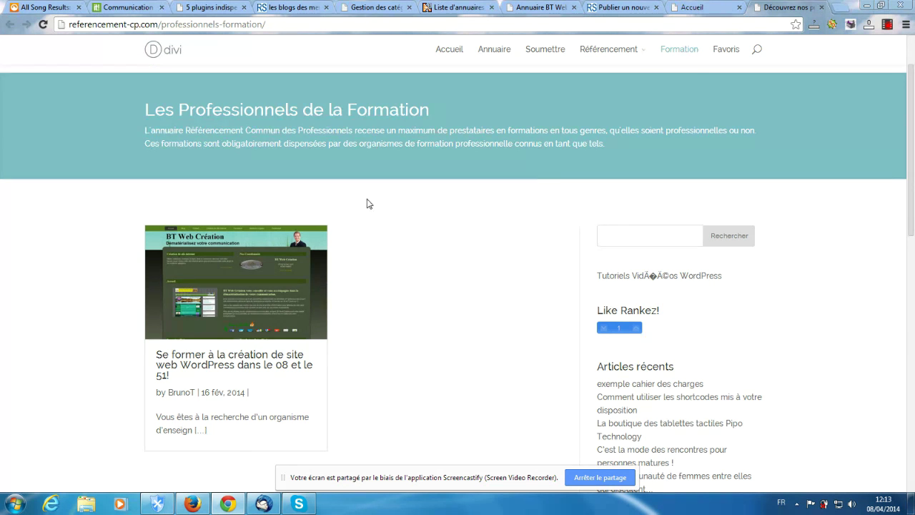
click(724, 7)
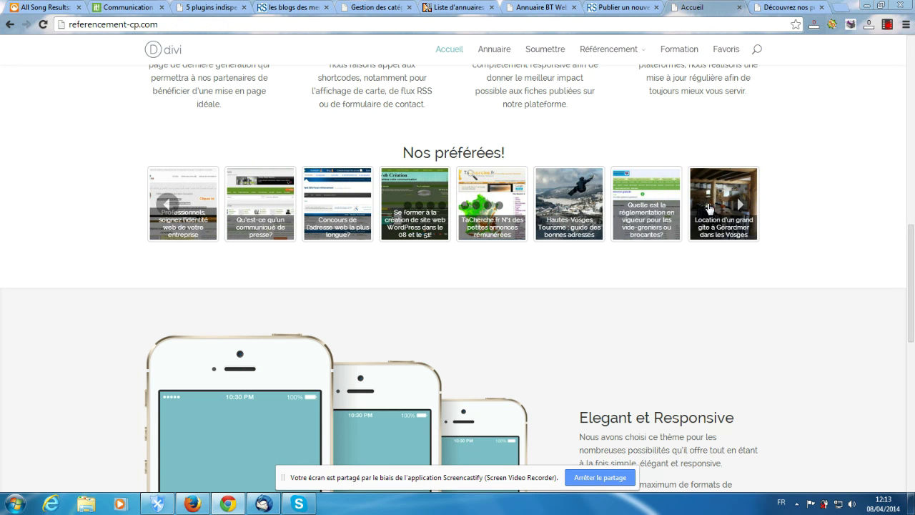
click(739, 205)
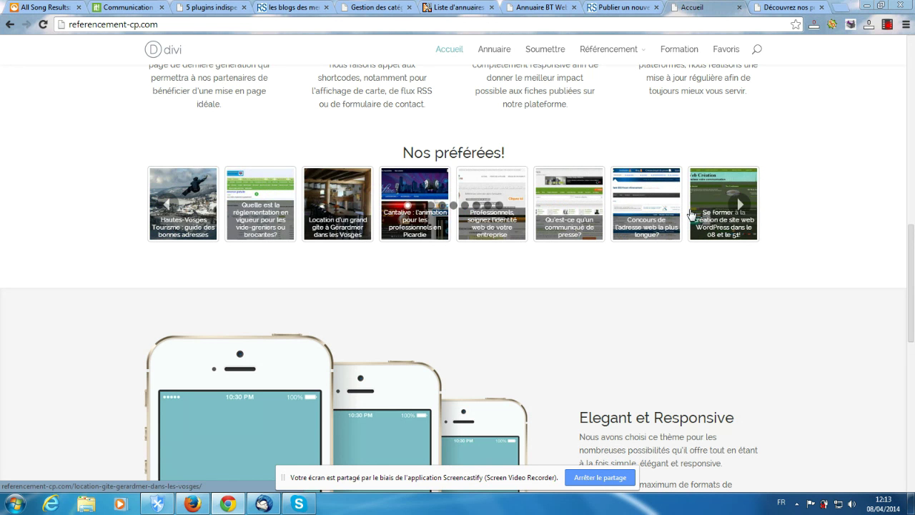
click(691, 214)
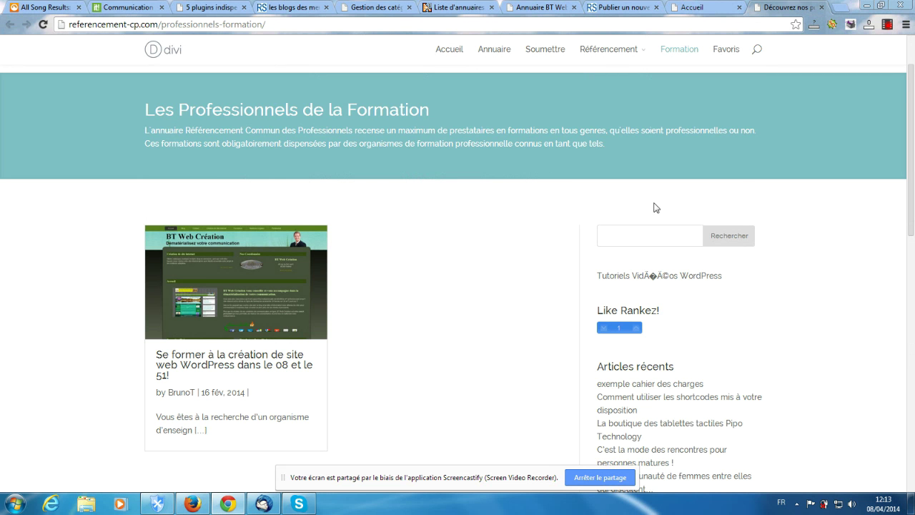
click(692, 7)
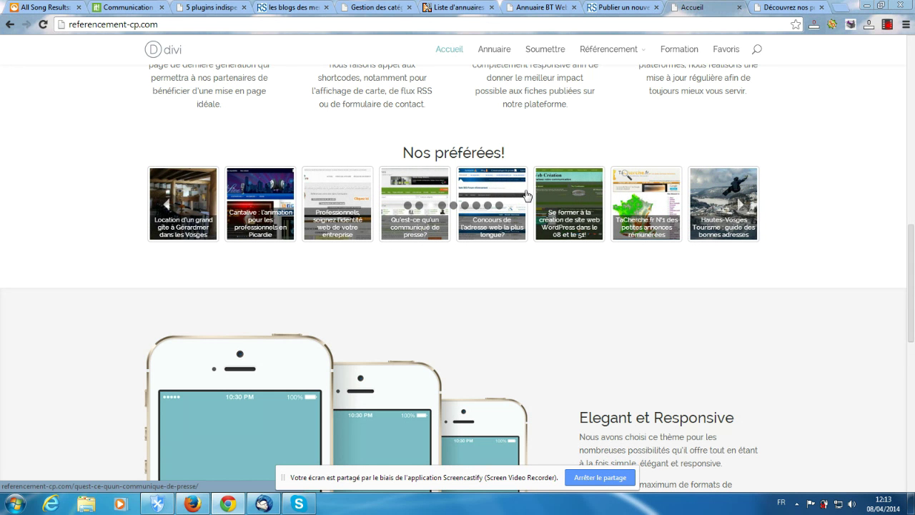
click(792, 6)
click(718, 6)
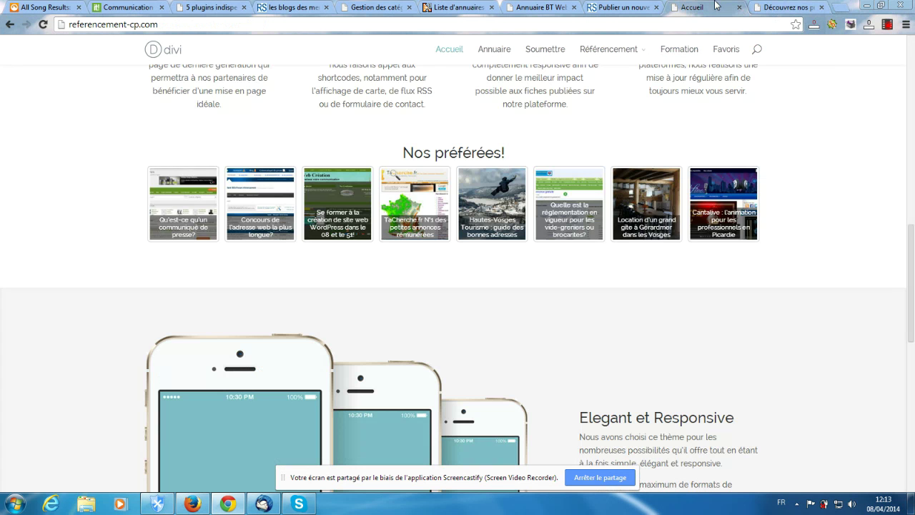
Open the listing submission page from the invitation to participate at the end of the home page.
drag(914, 220, 906, 424)
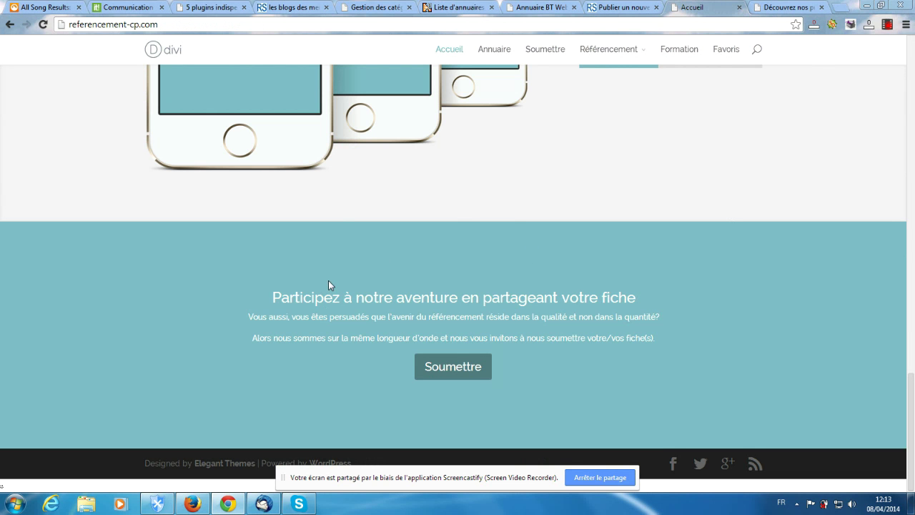
click(448, 369)
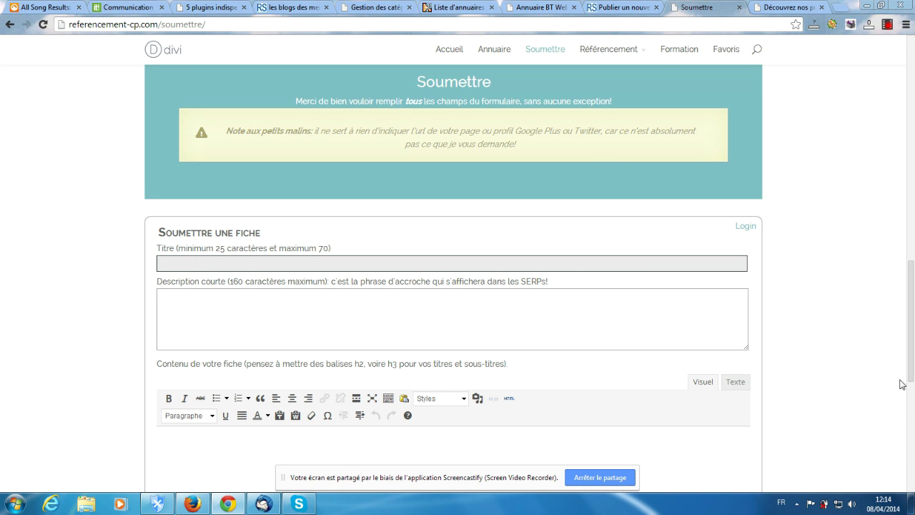
Examine the submission instructions and the lists of what is forbidden, permitted, mandatory and recommended for a listing.
drag(908, 342, 894, 141)
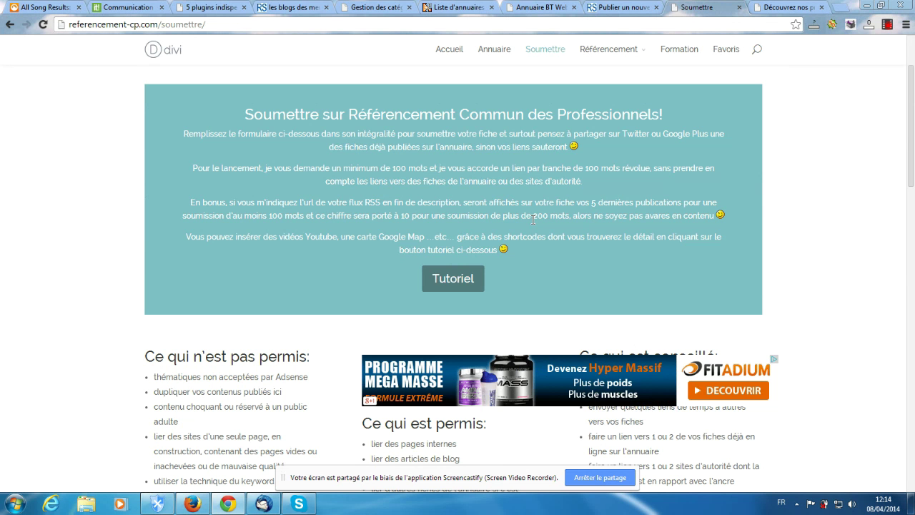
scroll(904, 217, down, 3)
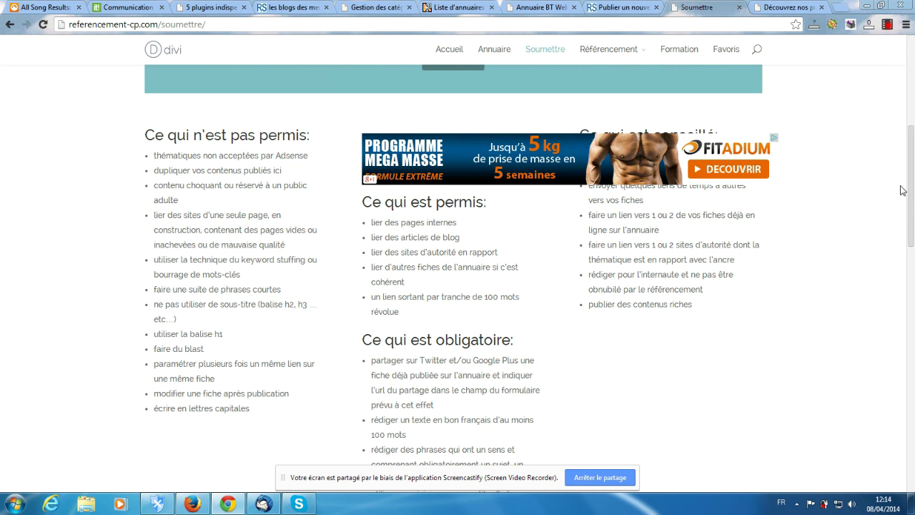
scroll(911, 186, down, 1)
drag(912, 186, 910, 118)
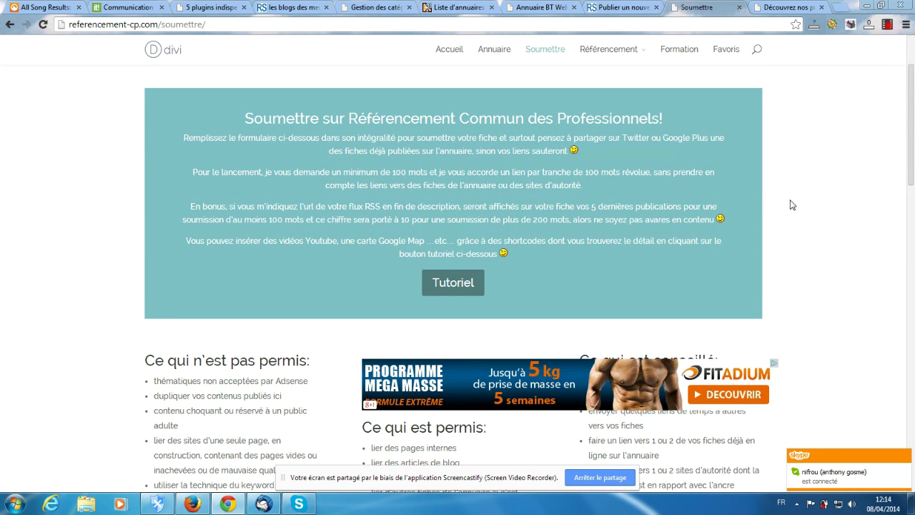
scroll(912, 189, down, 2)
drag(914, 203, 907, 238)
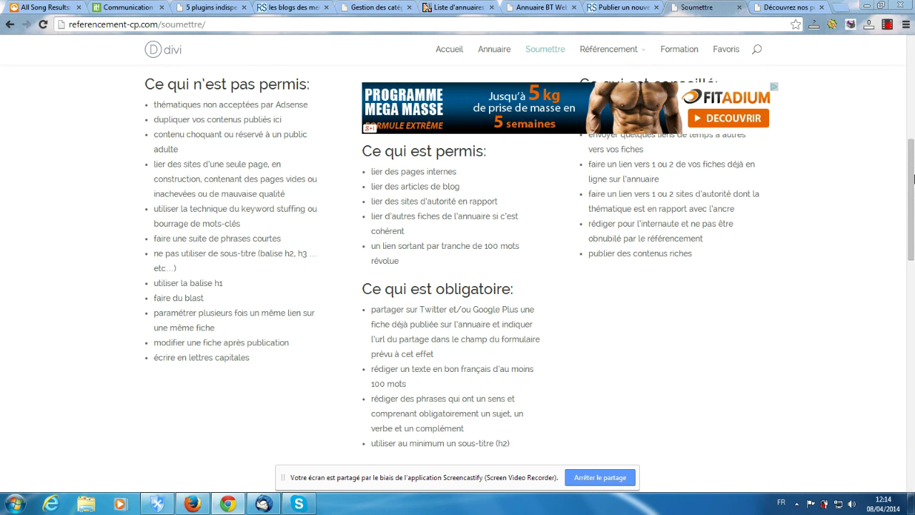
drag(908, 183, 897, 160)
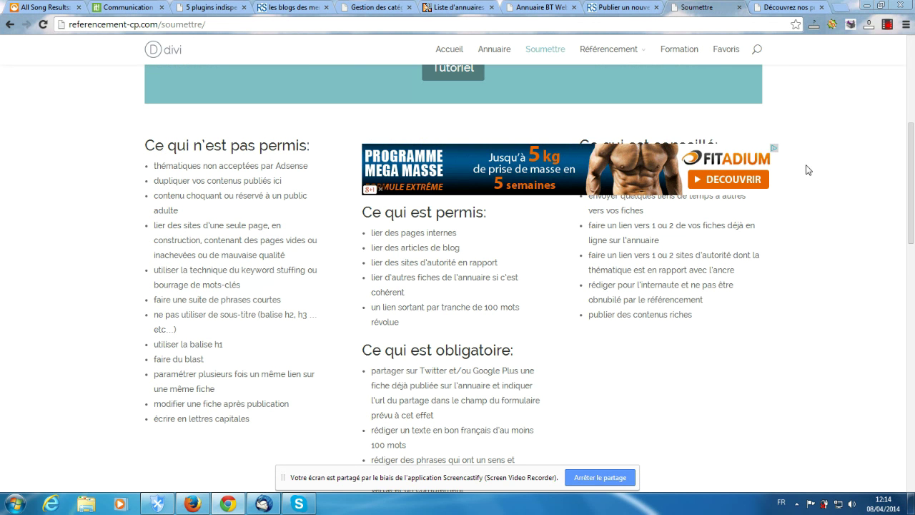
drag(911, 200, 905, 128)
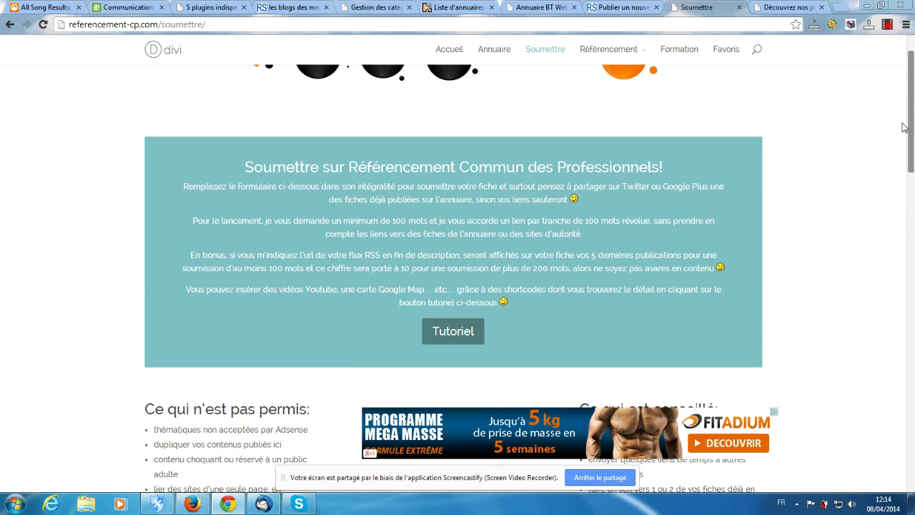
Open the shortcode tutorial linked in the submission instructions in a new tab and view its RSS feed section.
middle_click(450, 333)
click(794, 5)
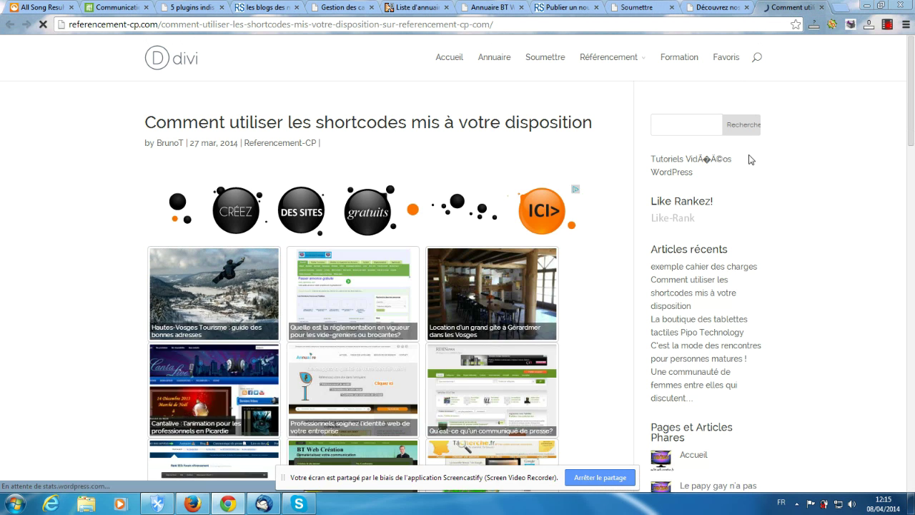
scroll(787, 168, down, 1)
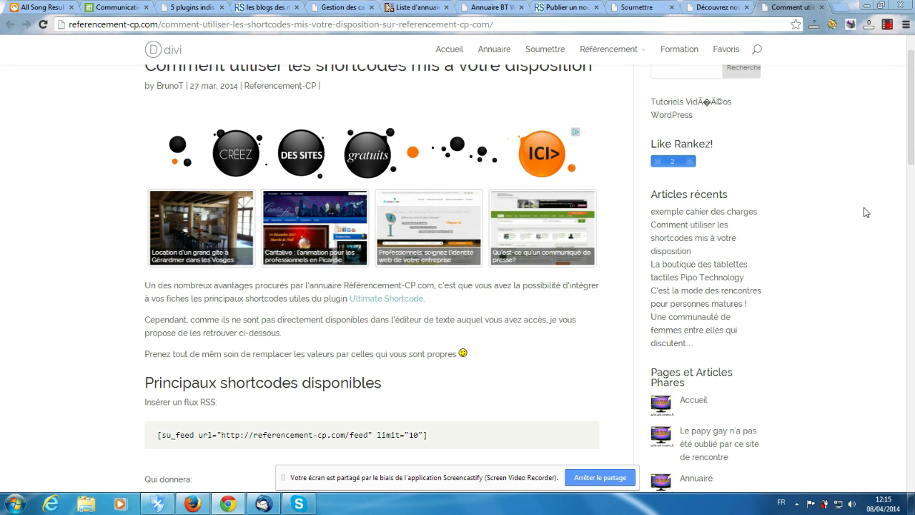
drag(913, 145, 914, 195)
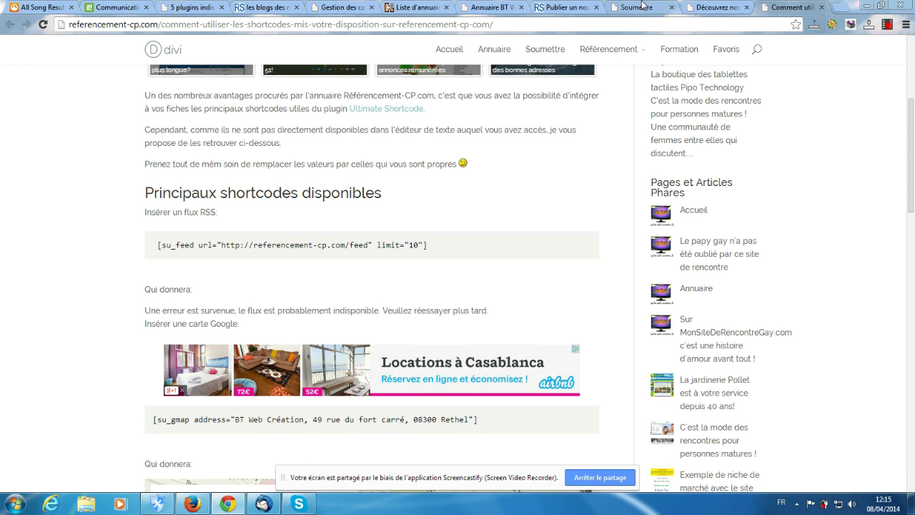
Return to the submission page and examine the "Soumettre une fiche" form's fields from title to anti-spam question.
click(642, 5)
drag(908, 131, 914, 343)
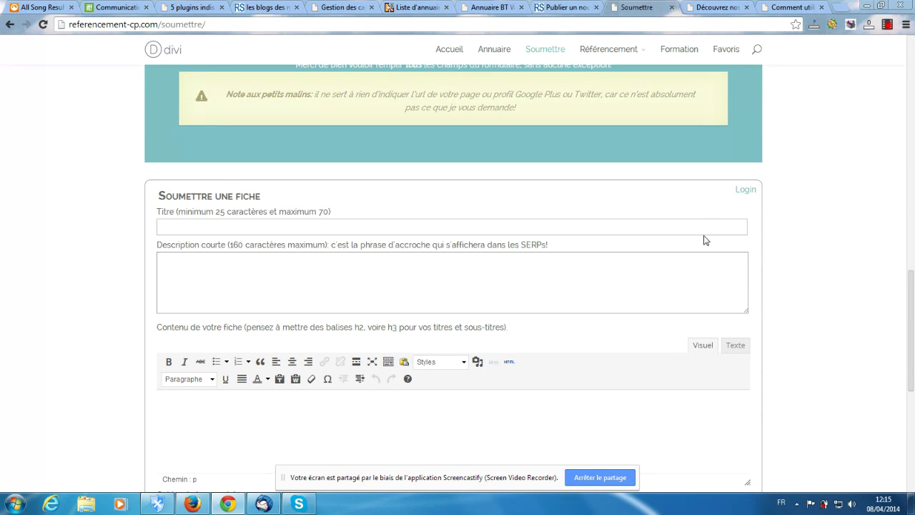
scroll(704, 235, down, 2)
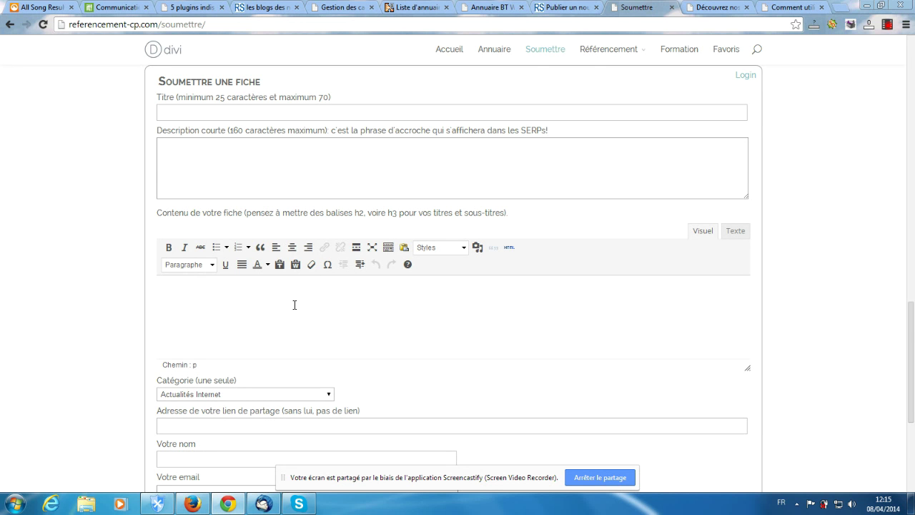
scroll(294, 306, down, 2)
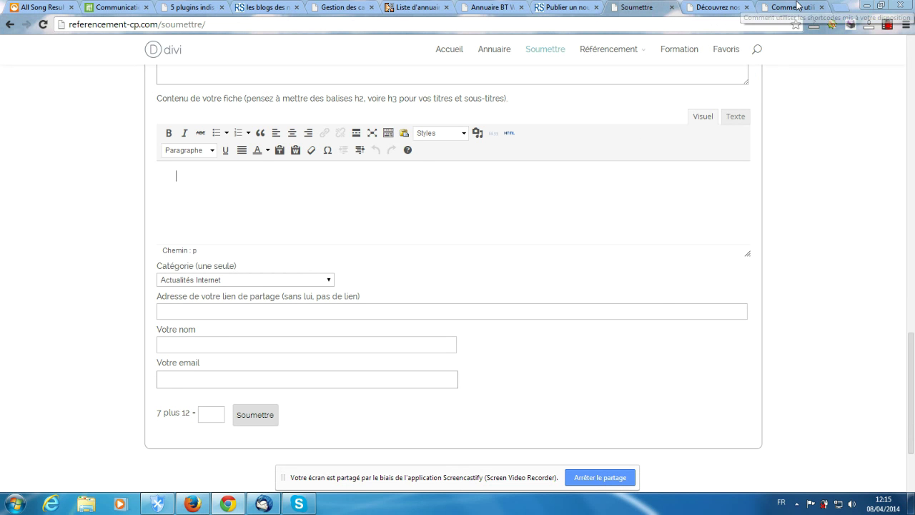
Go back to the shortcode tutorial and examine the su_feed and su_gmap examples with their outputs.
click(796, 7)
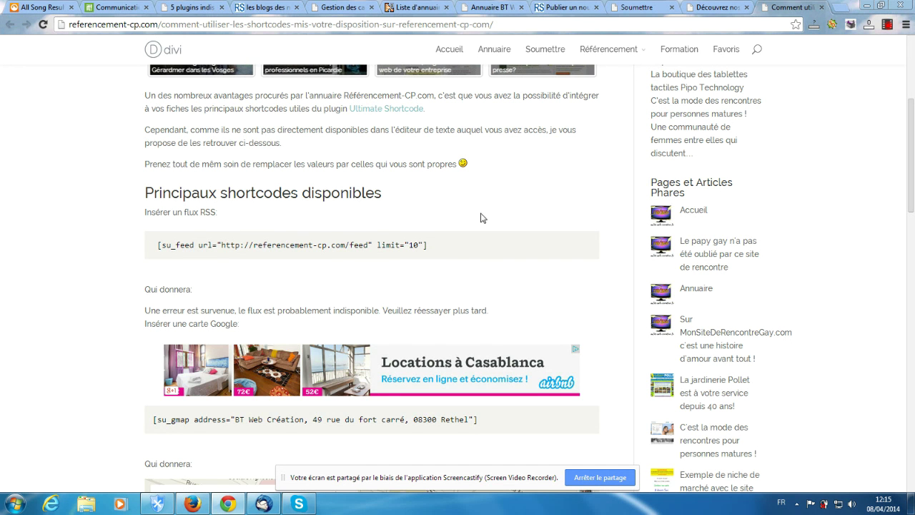
drag(912, 137, 912, 158)
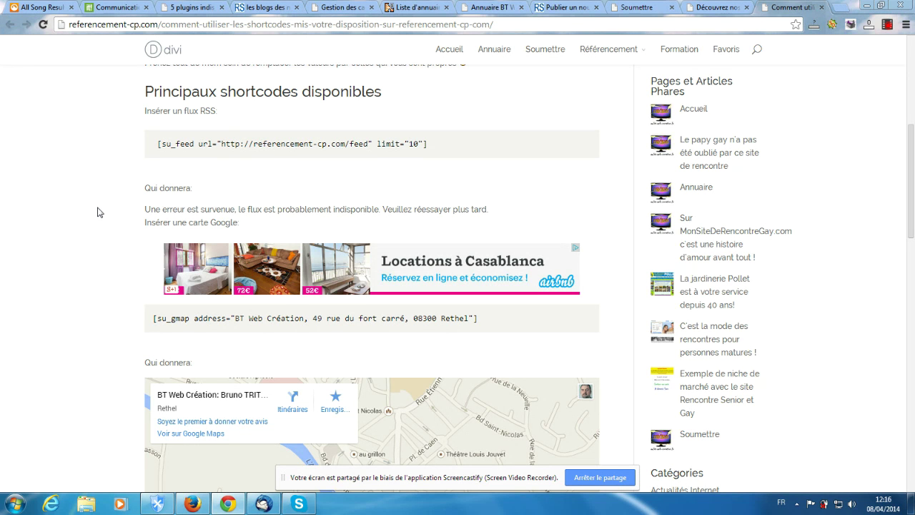
scroll(98, 213, down, 2)
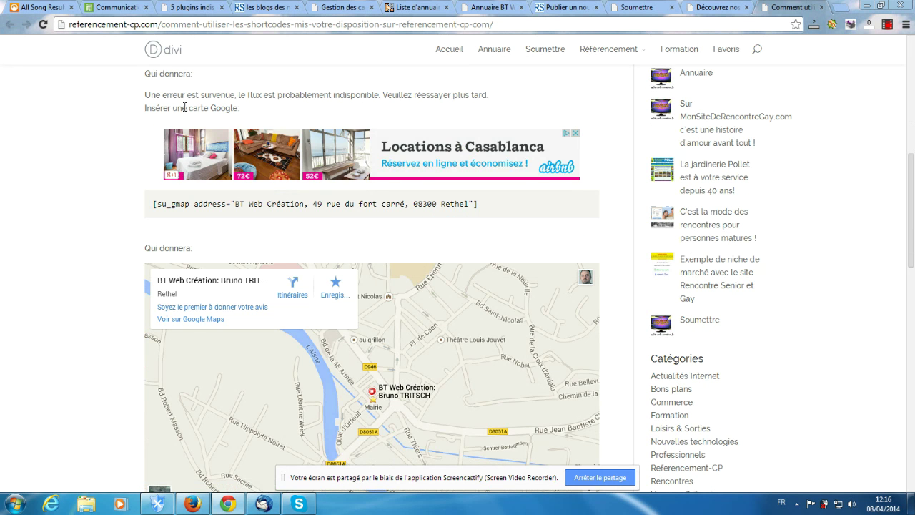
scroll(142, 114, up, 1)
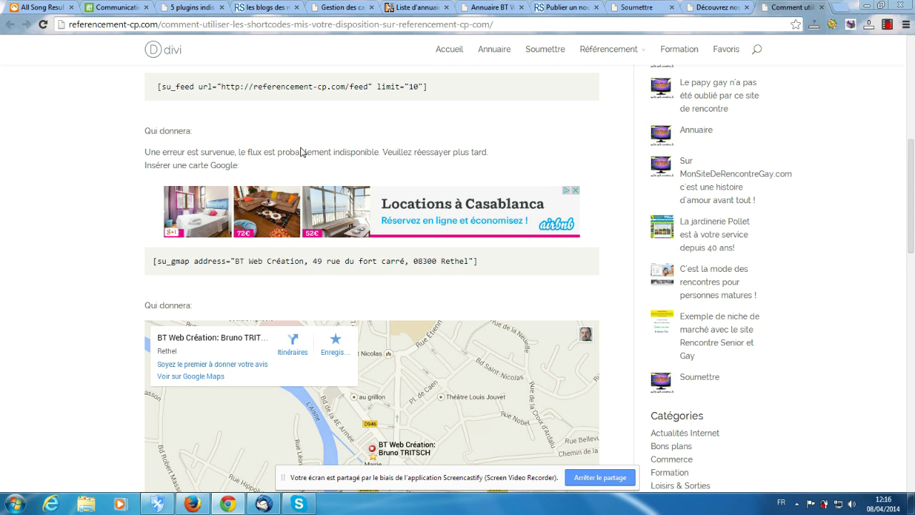
Reload the shortcode tutorial page and check the article list produced by the su_feed example.
click(43, 26)
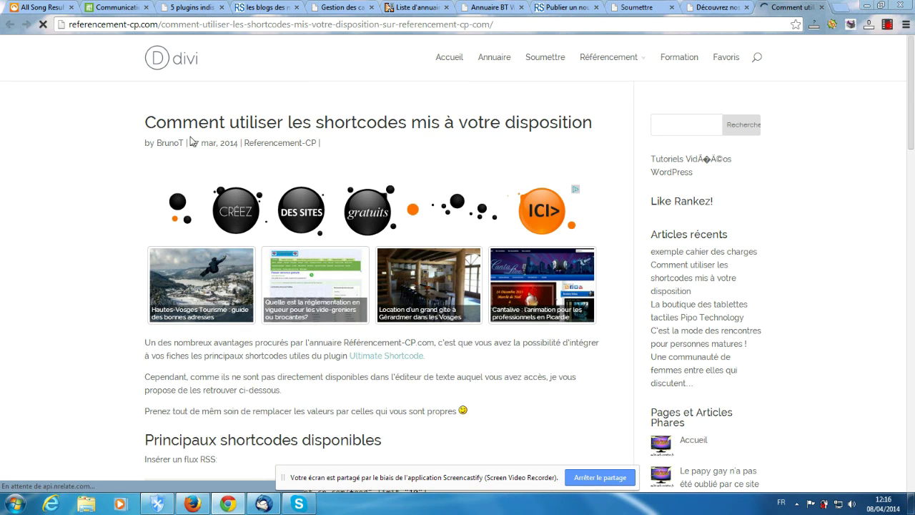
scroll(28, 233, down, 10)
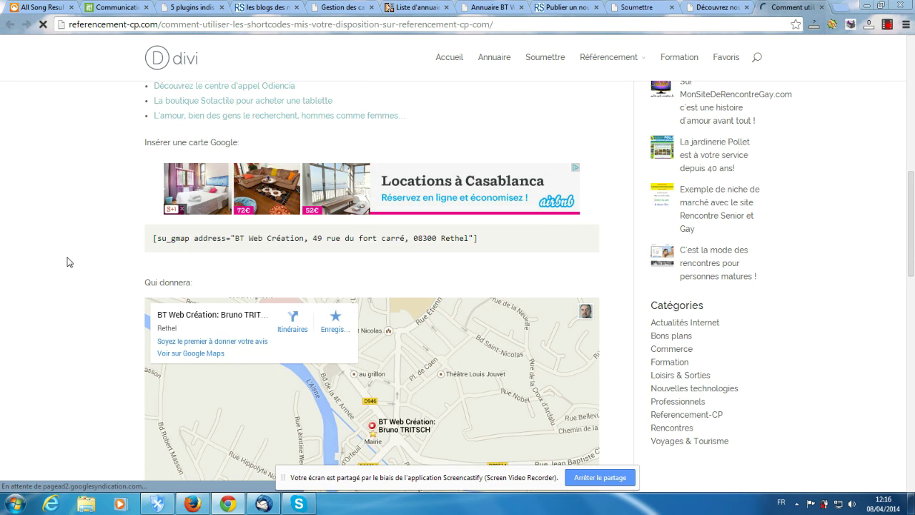
scroll(62, 262, up, 3)
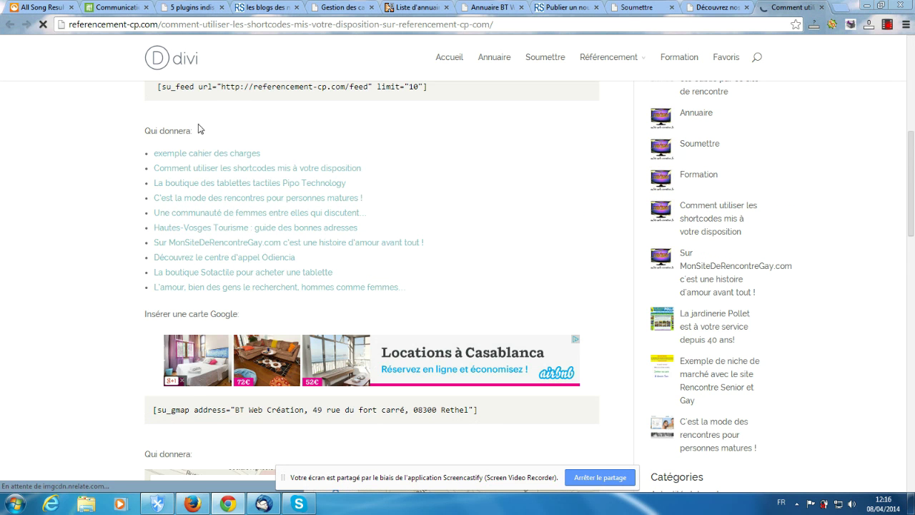
scroll(5, 157, down, 2)
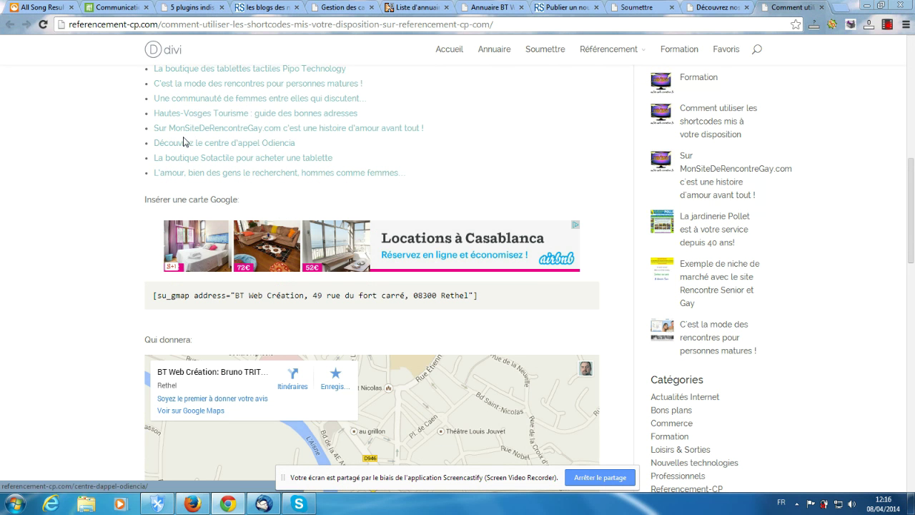
Examine the su_gmap shortcode's address parameter and the Google map displayed under it.
scroll(78, 207, down, 1)
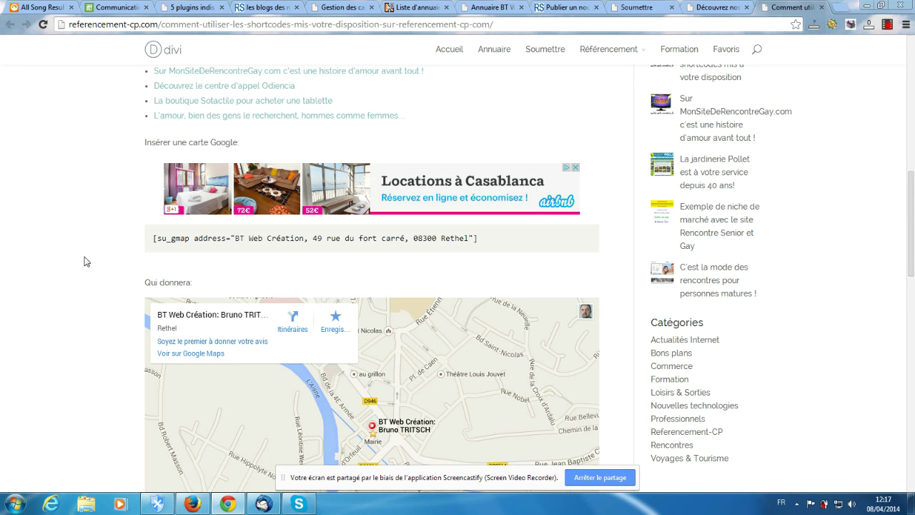
scroll(71, 267, down, 1)
scroll(72, 267, down, 1)
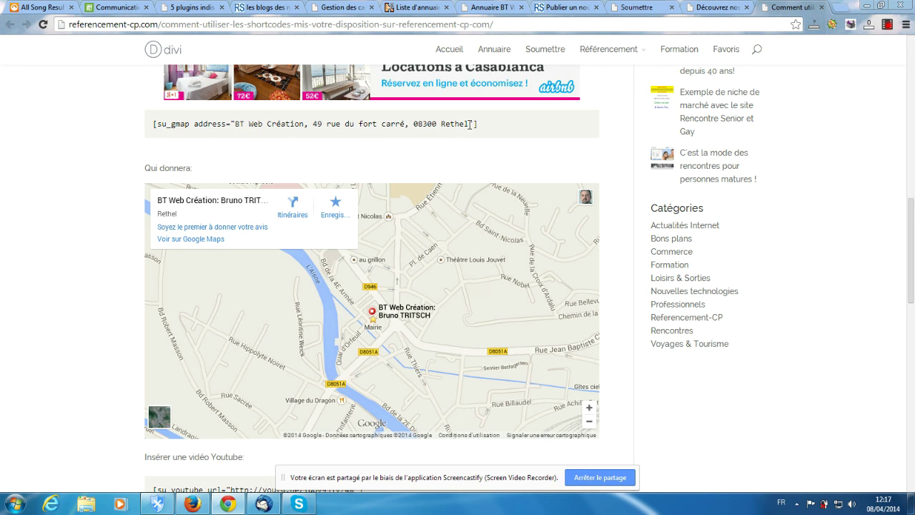
Examine the su_youtube video shortcode and the su_button social network shortcode, along with their displayed results.
scroll(93, 228, down, 2)
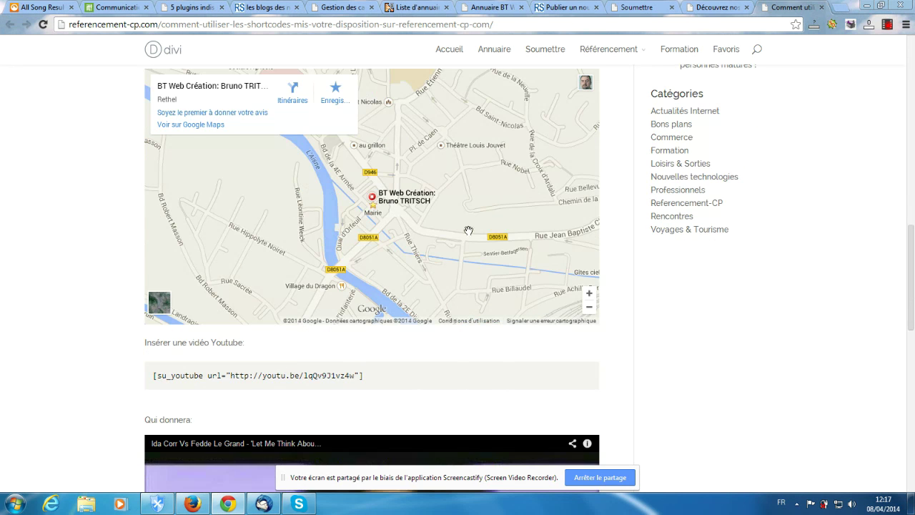
scroll(3, 251, down, 3)
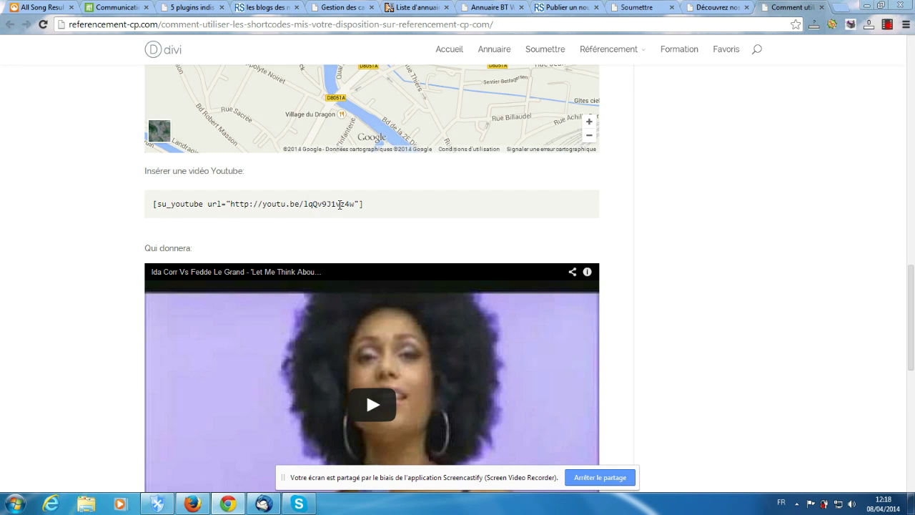
scroll(266, 251, down, 2)
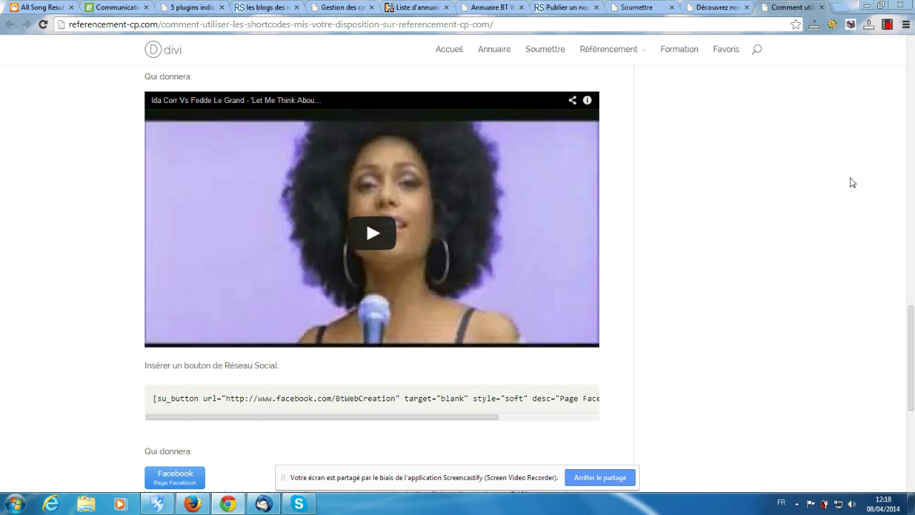
scroll(756, 189, up, 3)
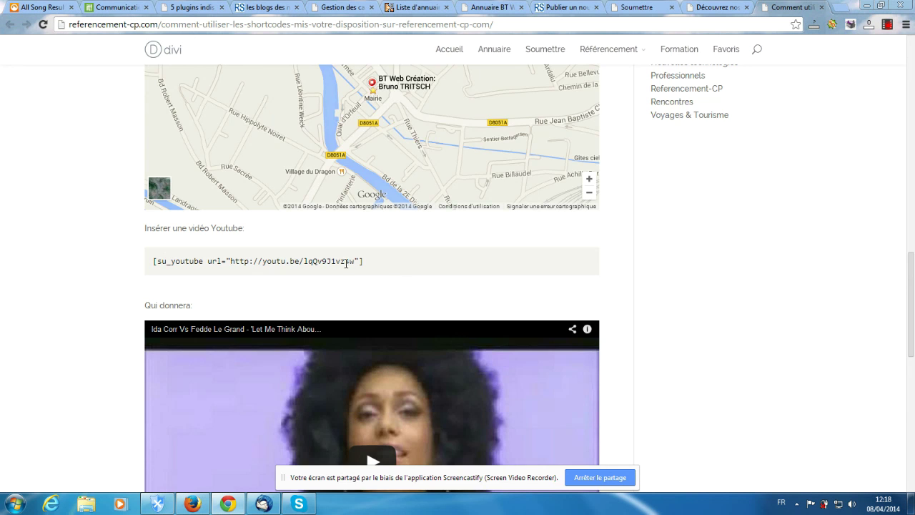
scroll(524, 255, down, 1)
scroll(910, 275, down, 2)
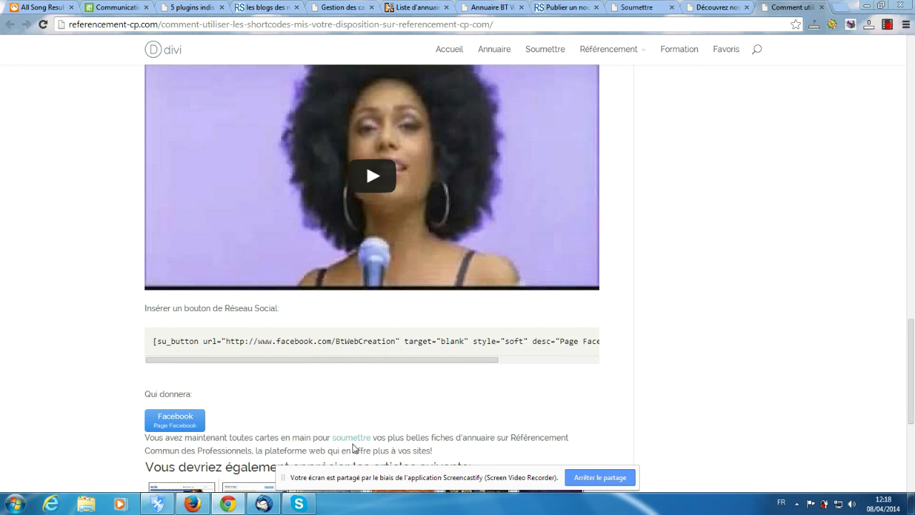
Examine the full su_button shortcode, including its target, style and desc parameters, and the Facebook button displayed under it.
scroll(161, 369, down, 2)
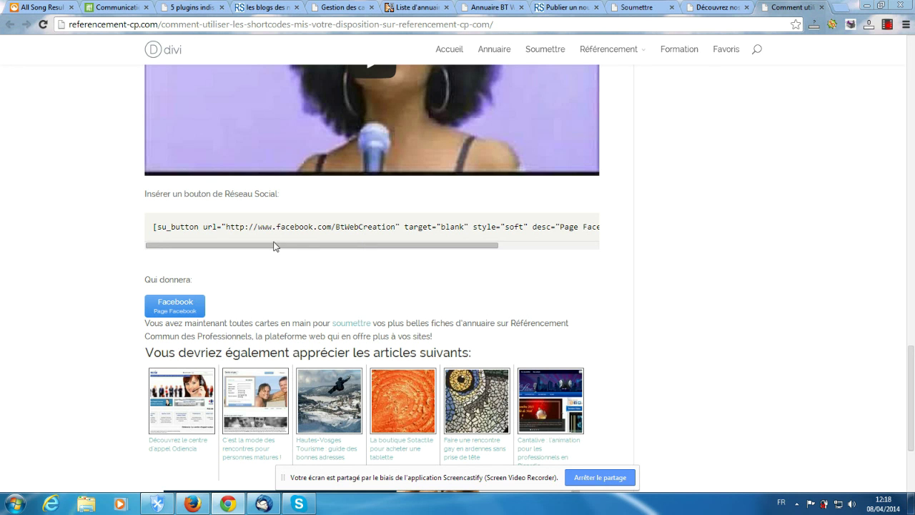
drag(340, 248, 507, 233)
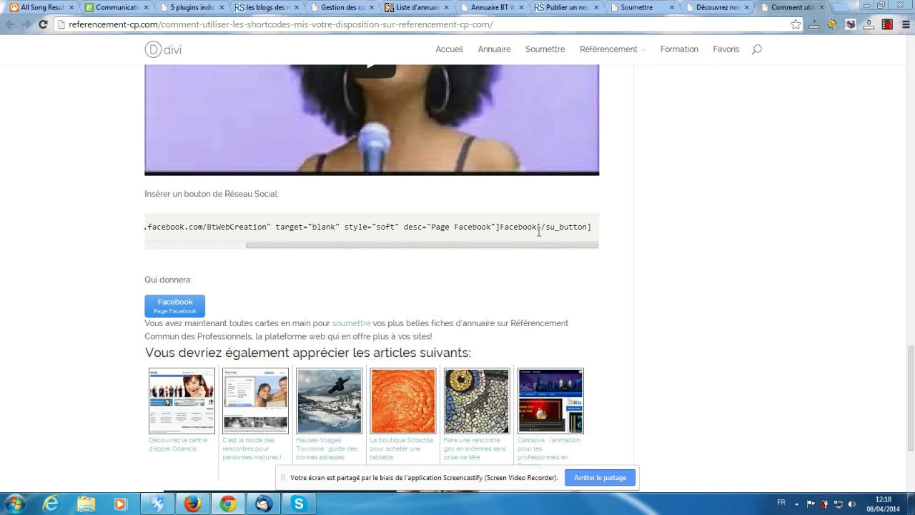
drag(475, 249, 336, 246)
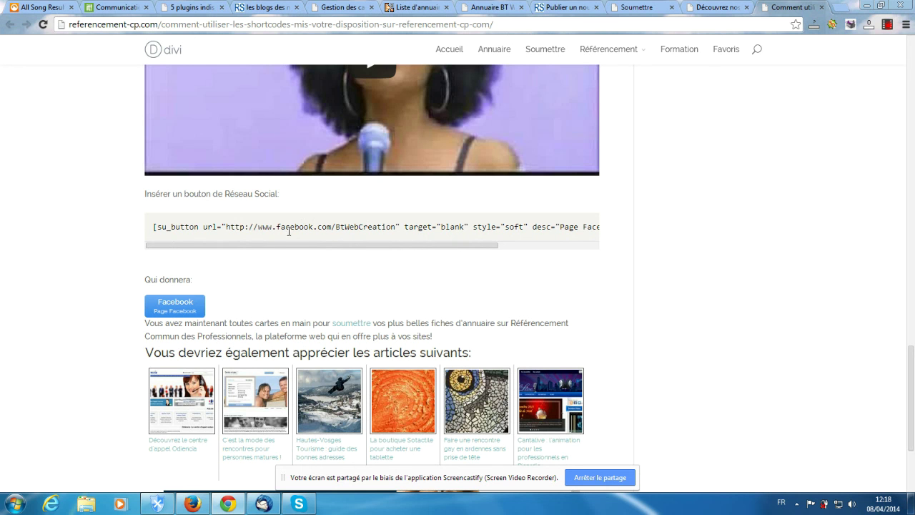
drag(411, 250, 532, 251)
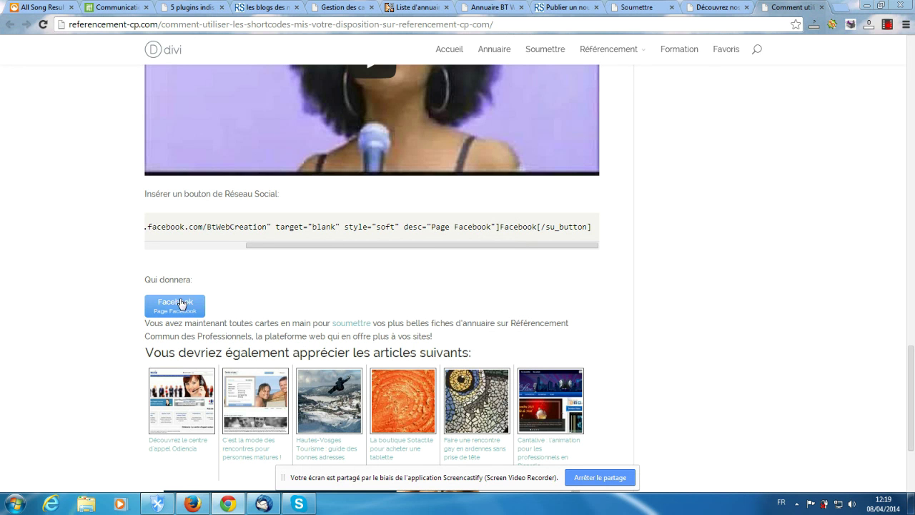
scroll(140, 285, down, 2)
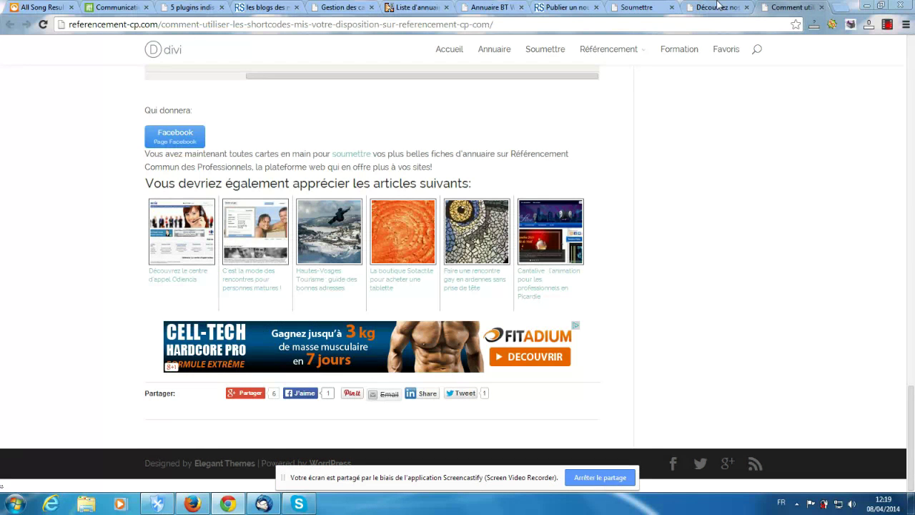
Return to the Soumettre page and review the submission rules and the introduction about minimum word count, links and the RSS bonus.
click(647, 8)
scroll(851, 118, up, 10)
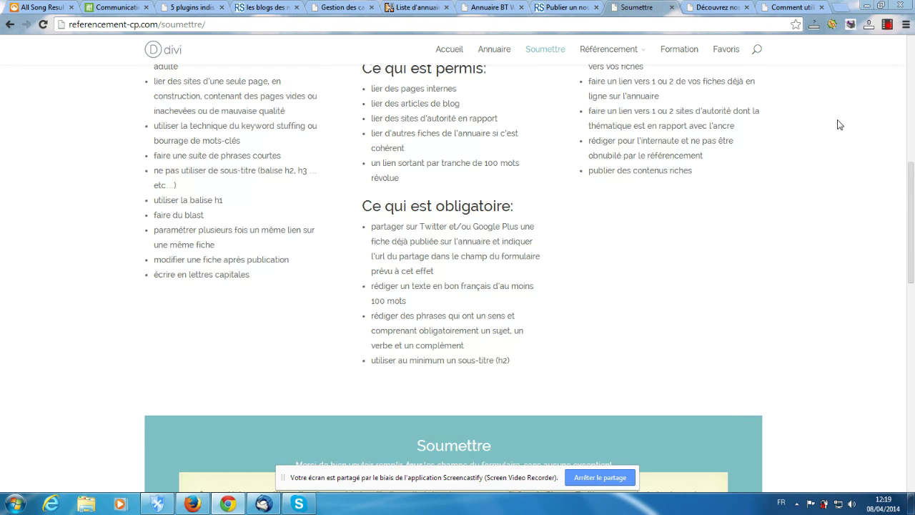
scroll(840, 126, up, 7)
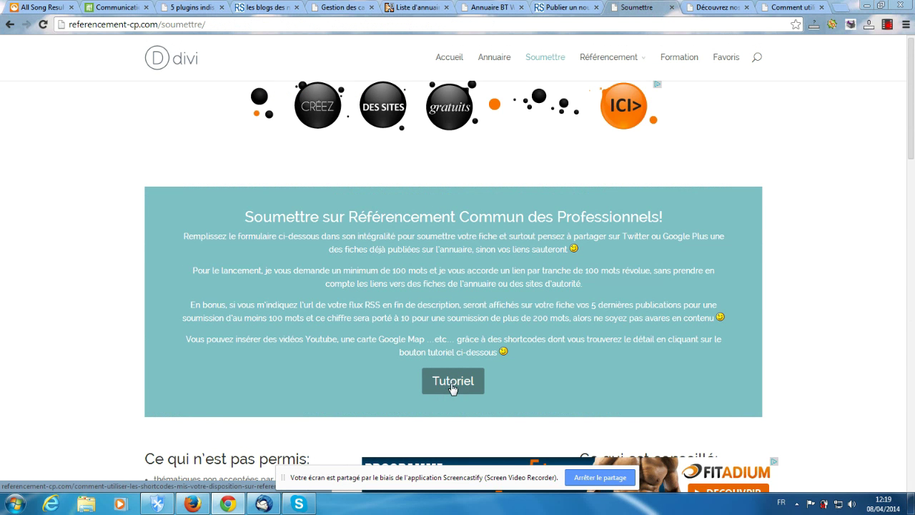
drag(910, 136, 914, 152)
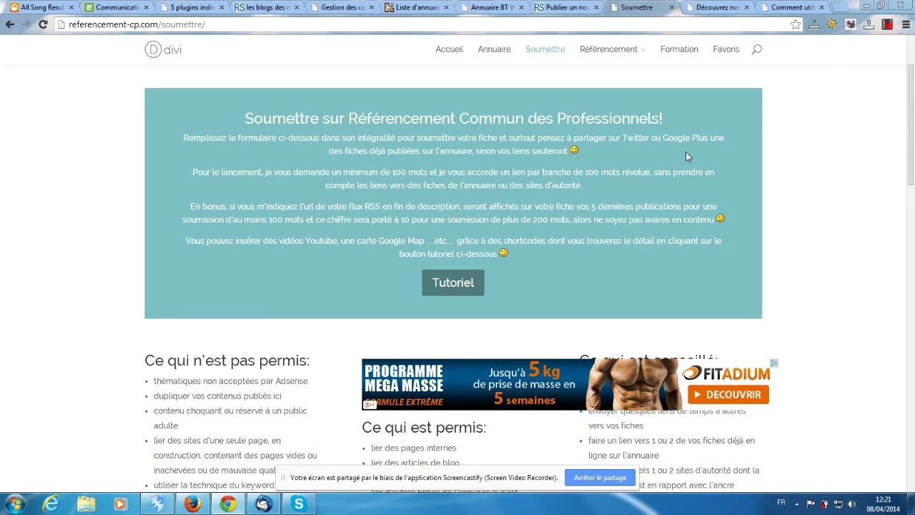
Go to the end of the submission form and place the cursor in the share link address field.
drag(912, 121, 905, 379)
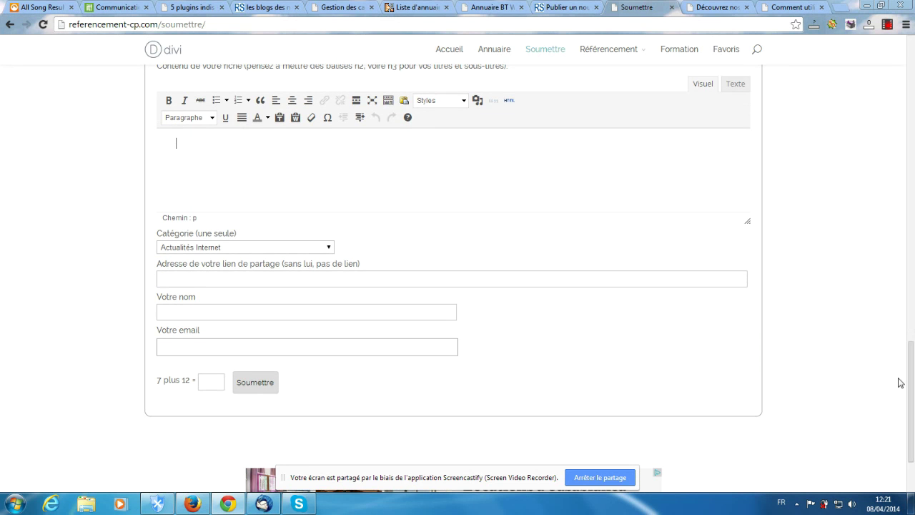
click(293, 278)
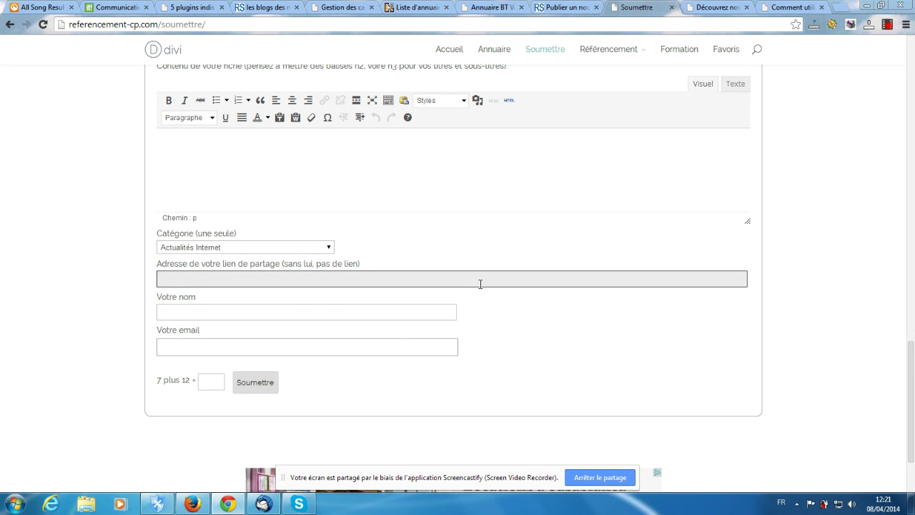
scroll(441, 265, down, 1)
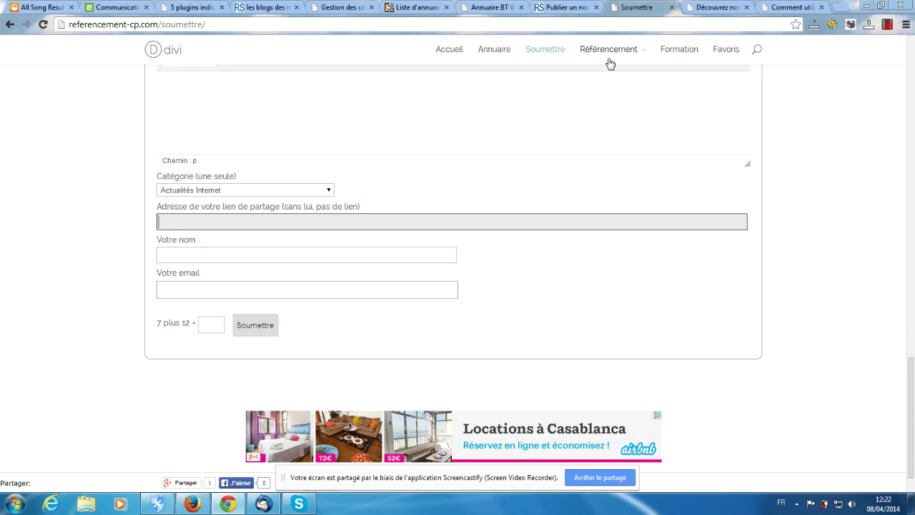
Open the Annuaire page in a new tab and open the listing "La jardinerie Pollet est à votre service depuis 40 ans!".
middle_click(495, 49)
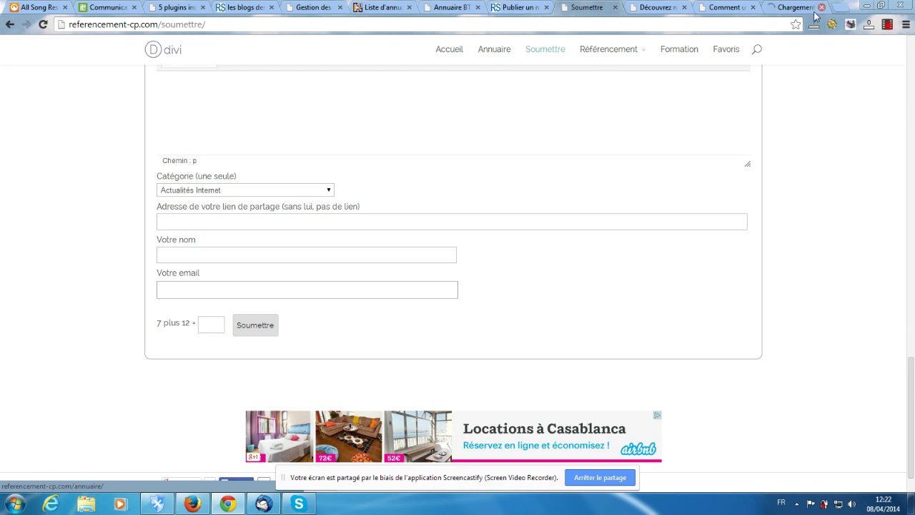
click(806, 7)
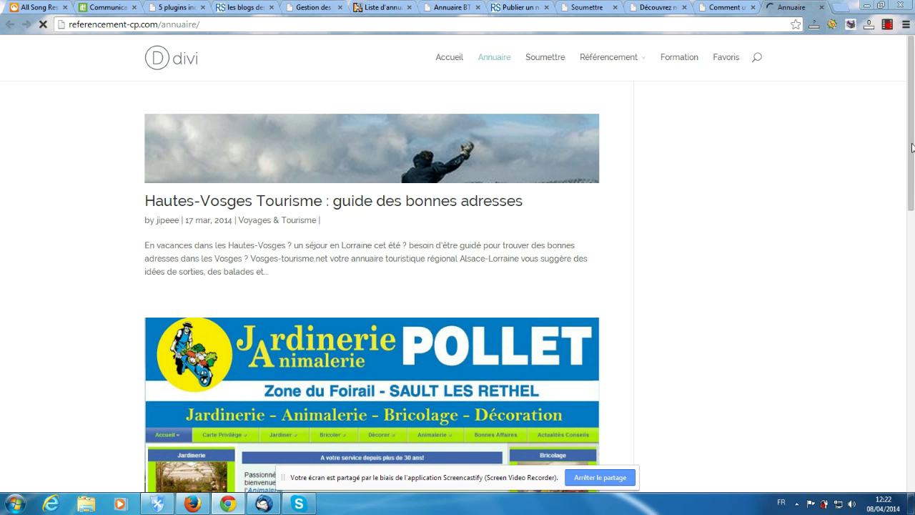
scroll(912, 179, down, 1)
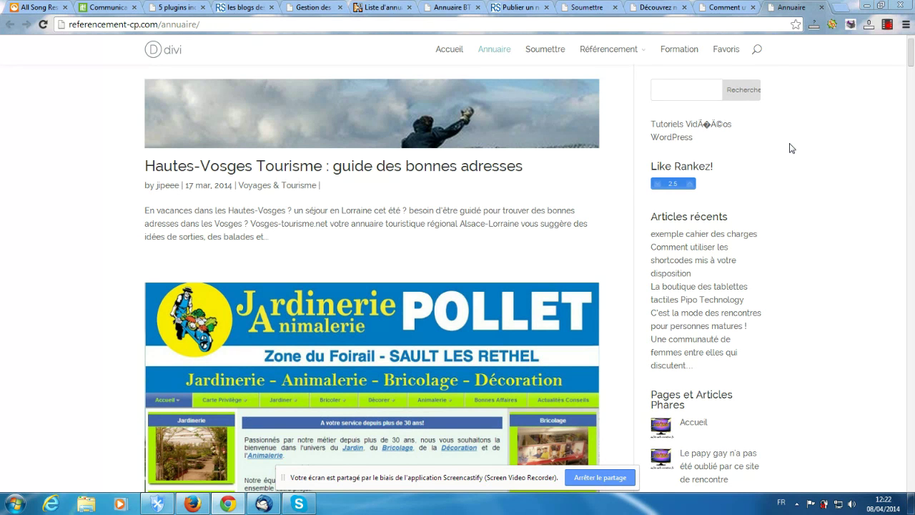
scroll(837, 165, down, 2)
scroll(467, 136, up, 2)
scroll(214, 202, down, 3)
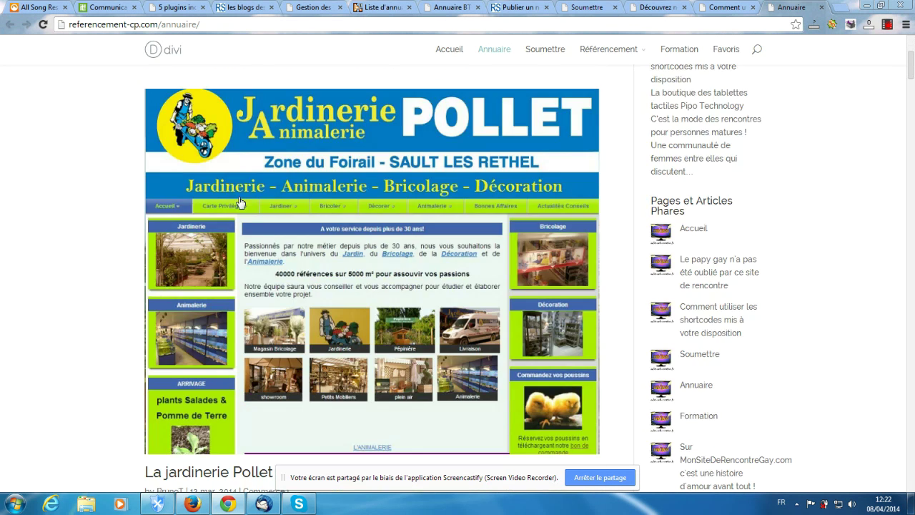
scroll(240, 203, down, 2)
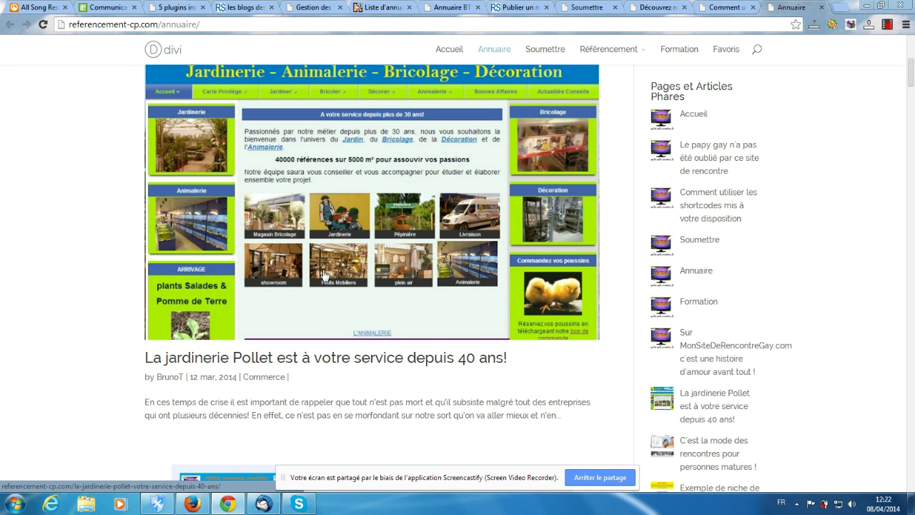
click(230, 361)
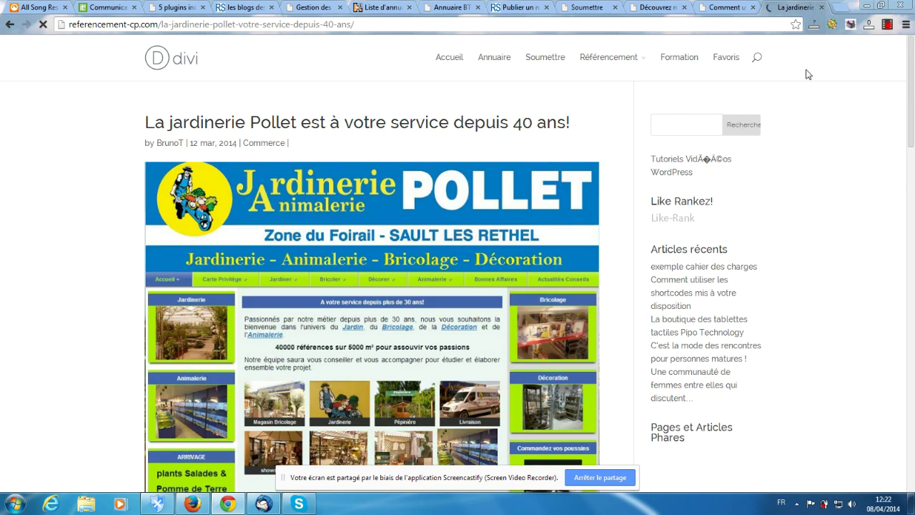
Examine the Jardinerie Pollet listing's title, featured image, introduction and first subtitled sections.
scroll(780, 119, down, 4)
scroll(845, 150, down, 4)
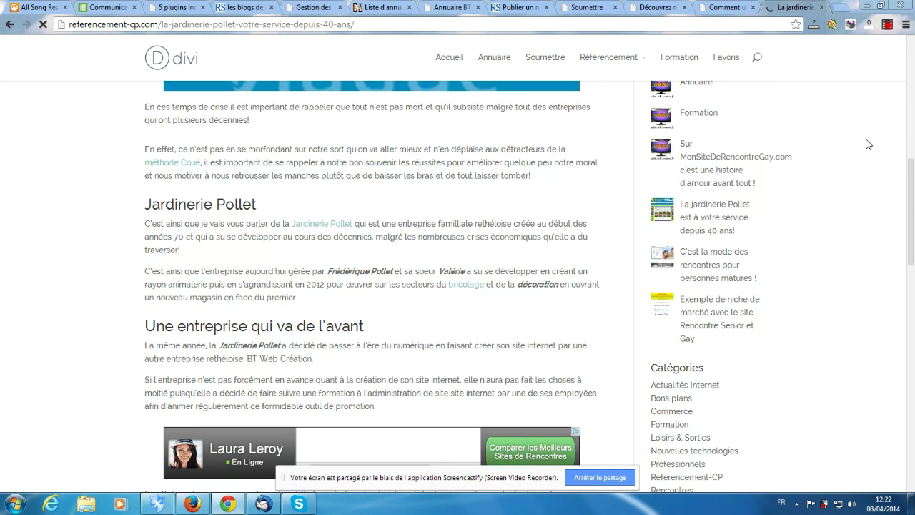
drag(914, 257, 914, 151)
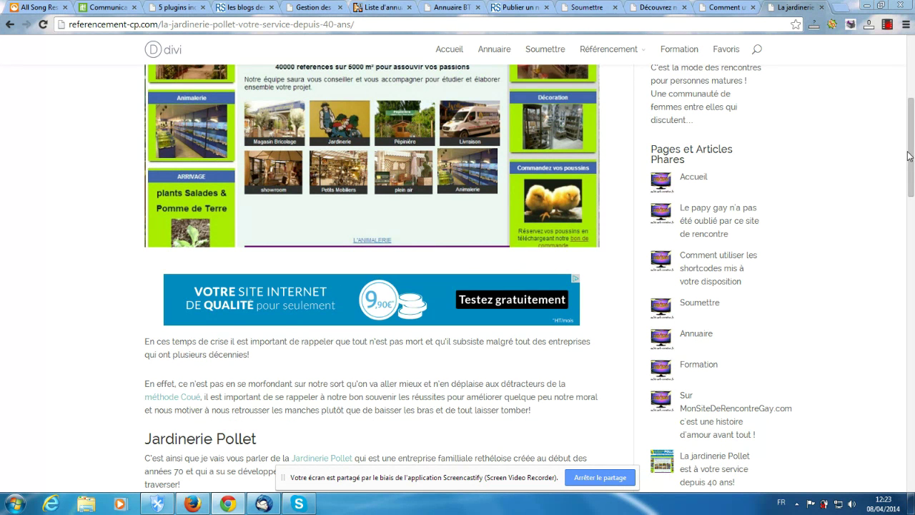
drag(912, 160, 912, 109)
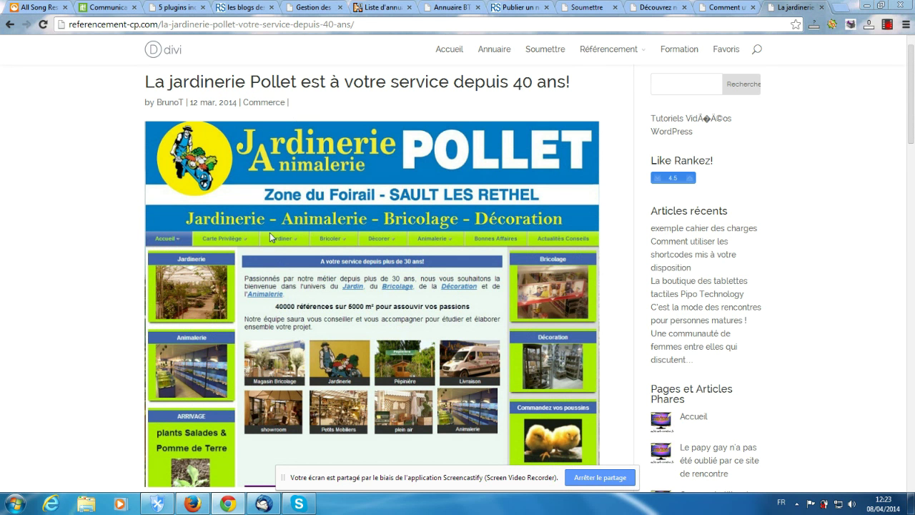
drag(911, 93, 914, 140)
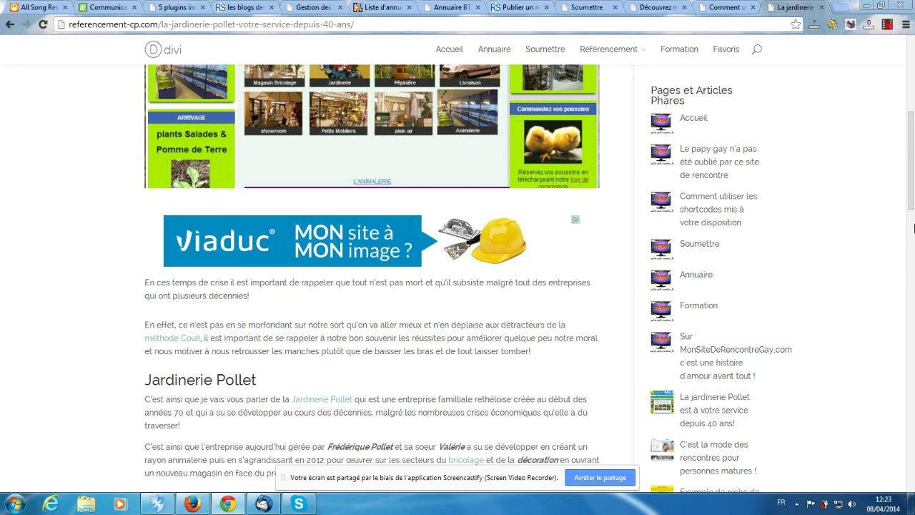
Examine the listing's text sections on the online catalogue and newsletter, with their subtitles and bold keywords.
drag(912, 164, 913, 313)
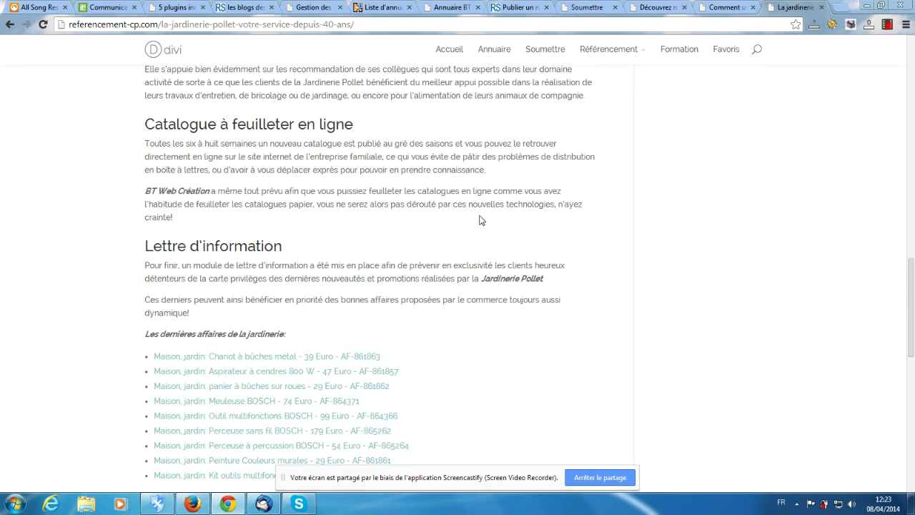
mouse_move(907, 320)
mouse_down()
mouse_move(905, 198)
mouse_move(913, 304)
mouse_up()
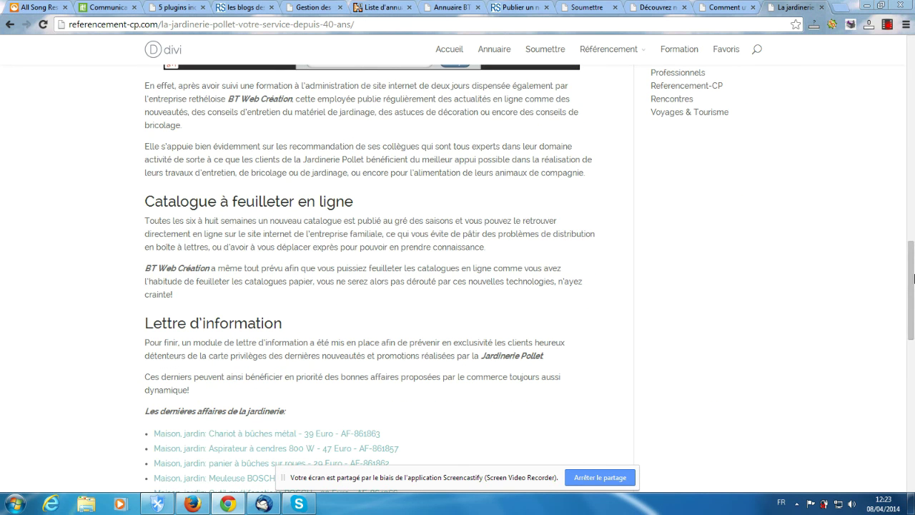
drag(913, 276, 913, 309)
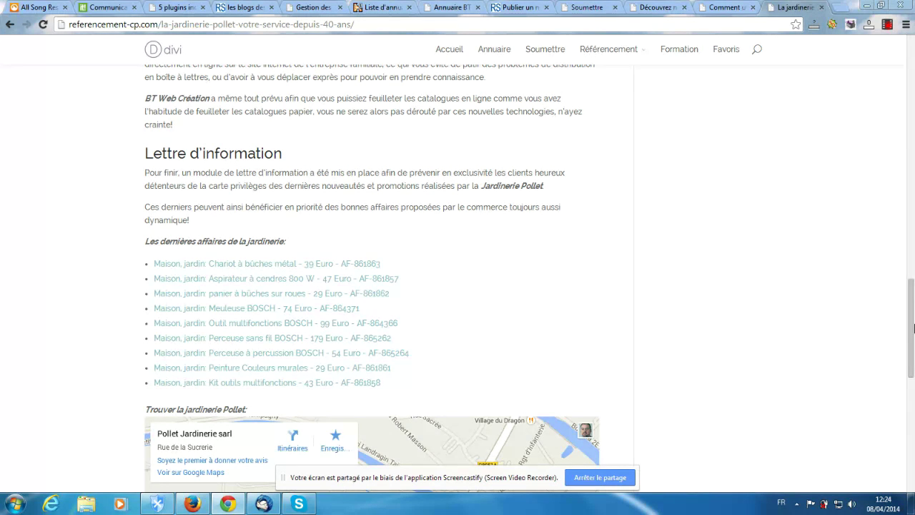
mouse_move(910, 313)
mouse_down()
mouse_move(912, 325)
mouse_move(912, 227)
mouse_move(913, 308)
mouse_up()
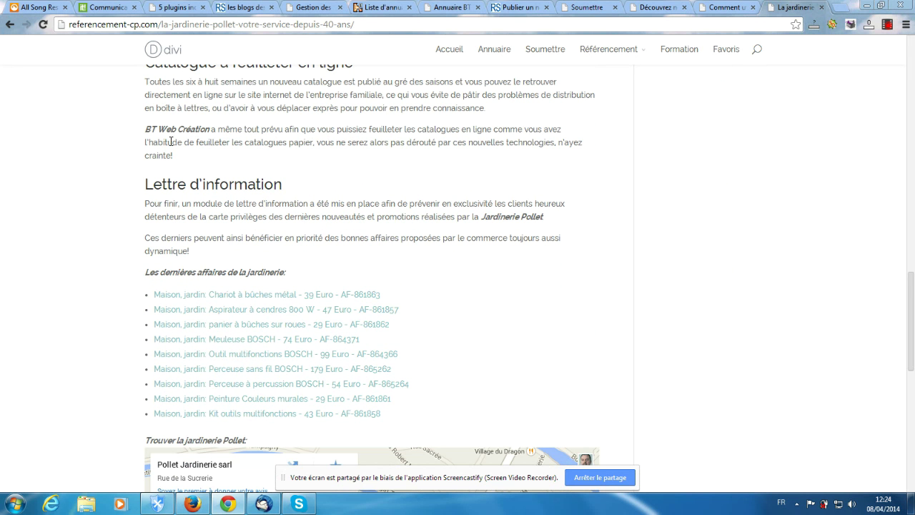
drag(913, 298, 913, 257)
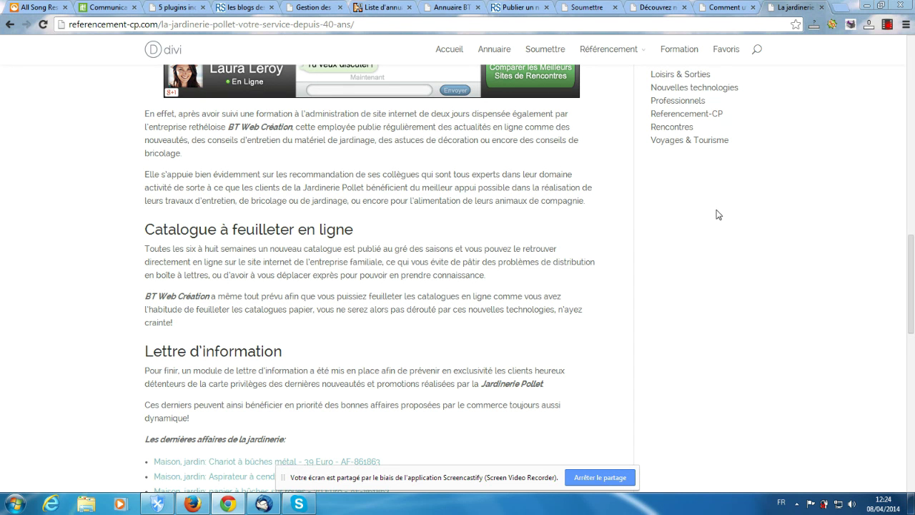
scroll(912, 269, down, 1)
drag(912, 268, 912, 277)
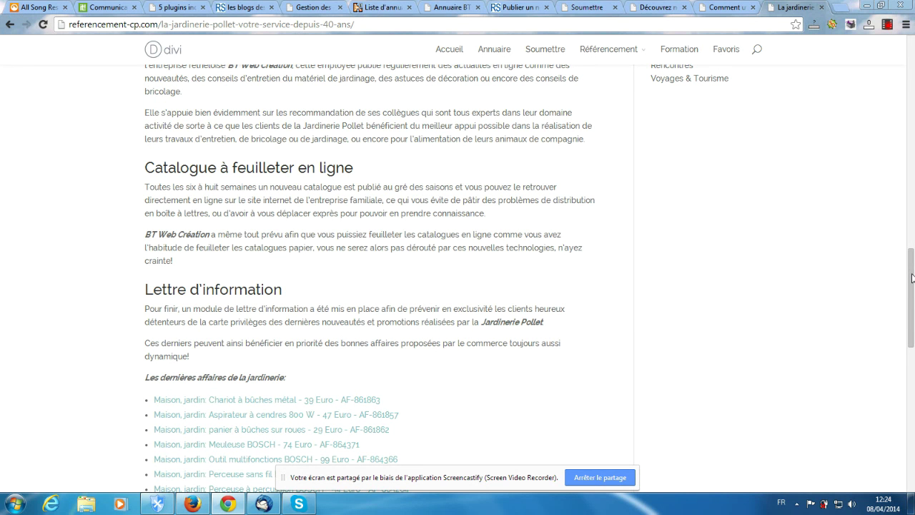
Examine the listing's latest deals feed, embedded Google map, related articles and social sharing options.
drag(911, 278, 908, 325)
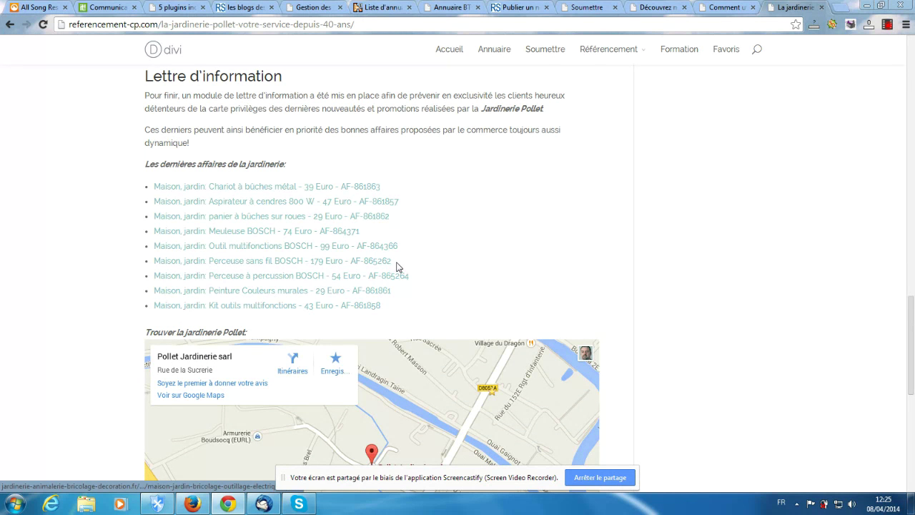
drag(914, 327, 914, 374)
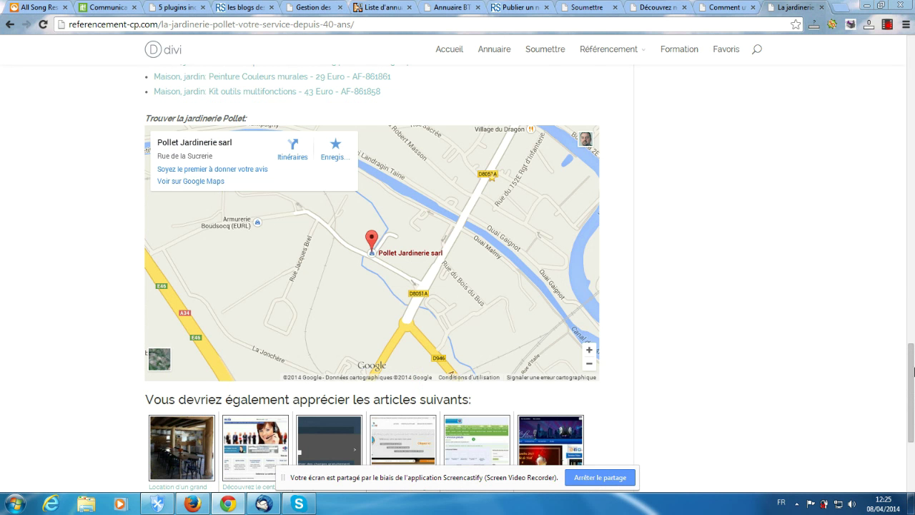
drag(912, 382, 913, 428)
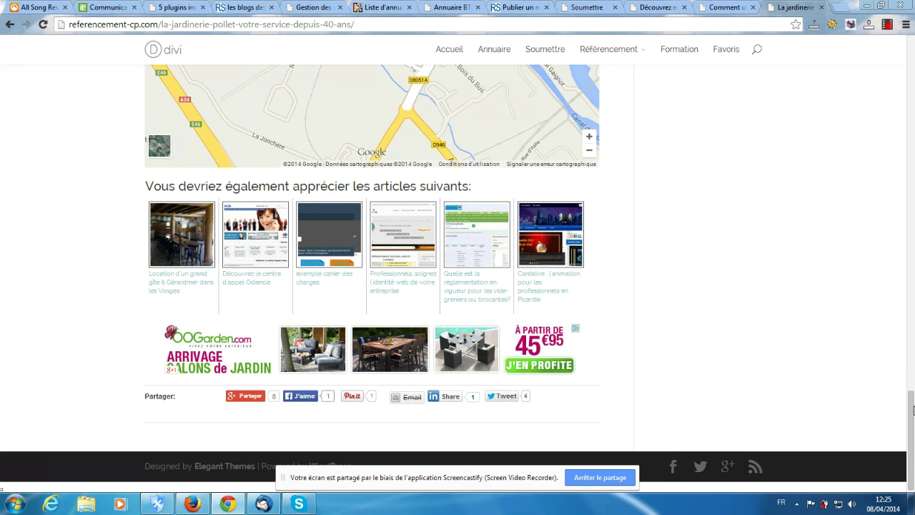
scroll(912, 400, down, 1)
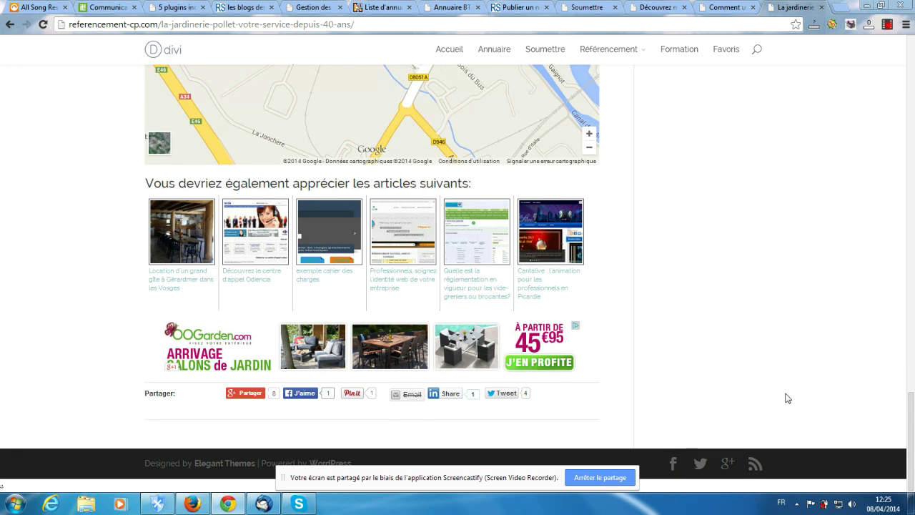
Start a Google Plus share of the Jardinerie Pollet listing, and tweet the listing with its prefilled title and link.
click(248, 395)
mouse_move(230, 402)
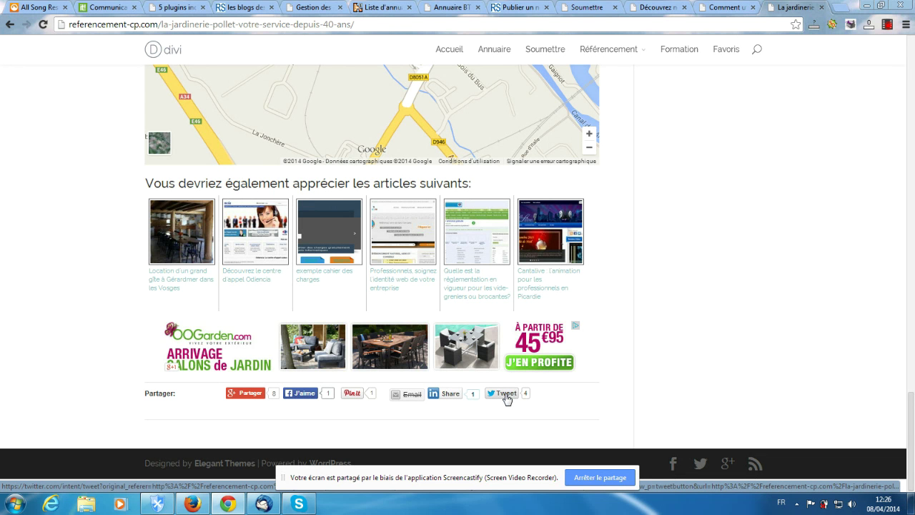
click(504, 393)
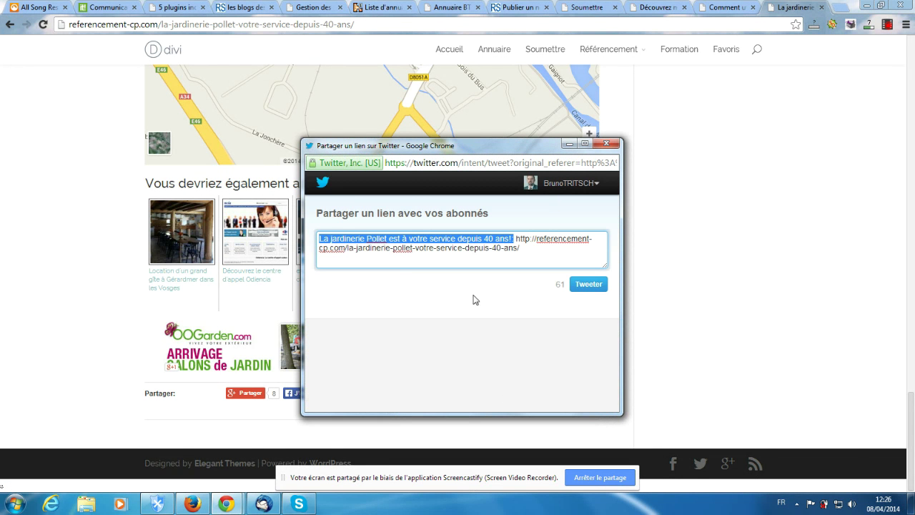
click(580, 286)
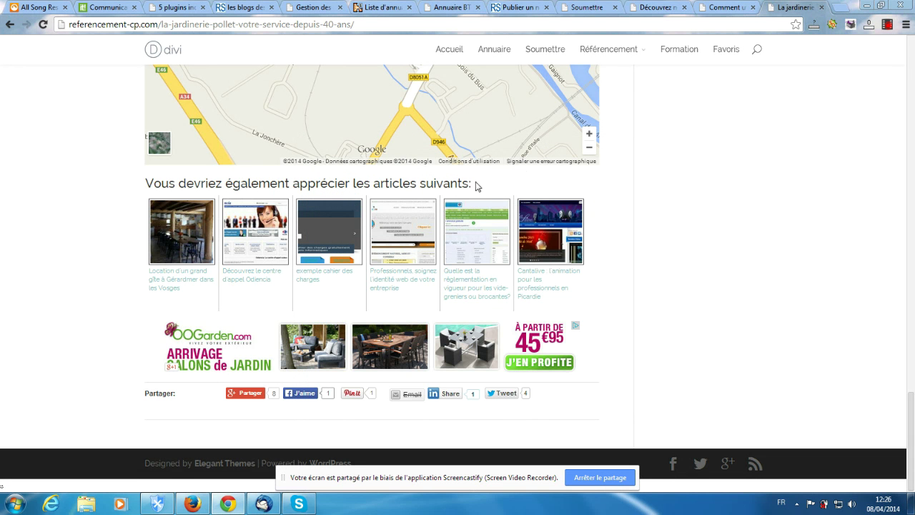
Open your own Twitter profile in a new tab and display the latest tweet about the Jardinerie Pollet on its own page.
click(841, 6)
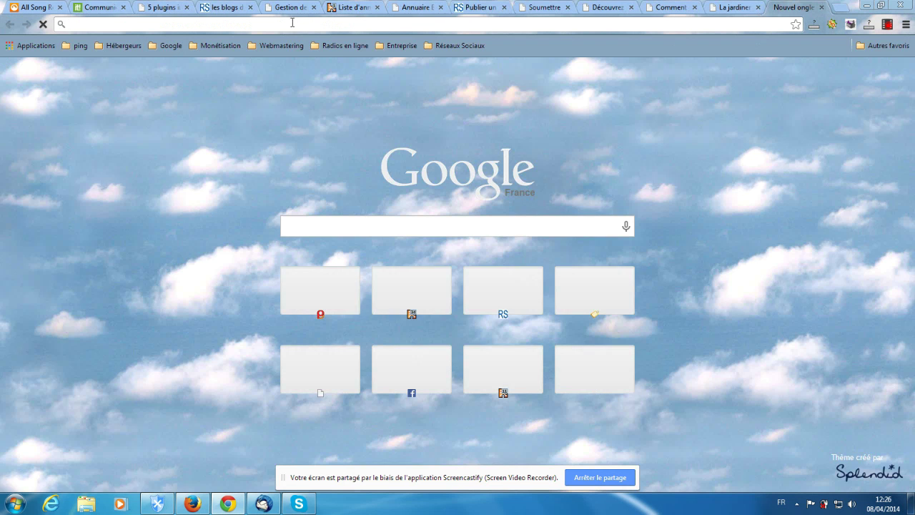
text(twitter.com/BrunoTRITSCH)
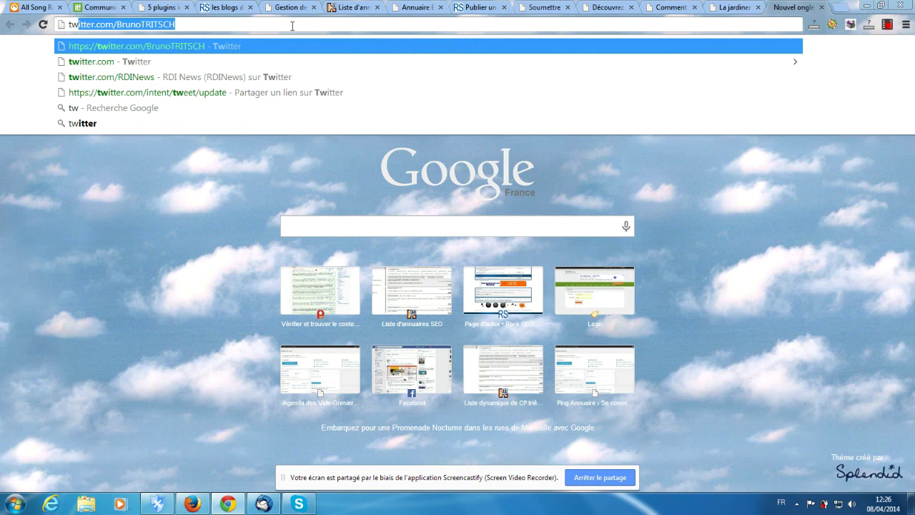
key(Return)
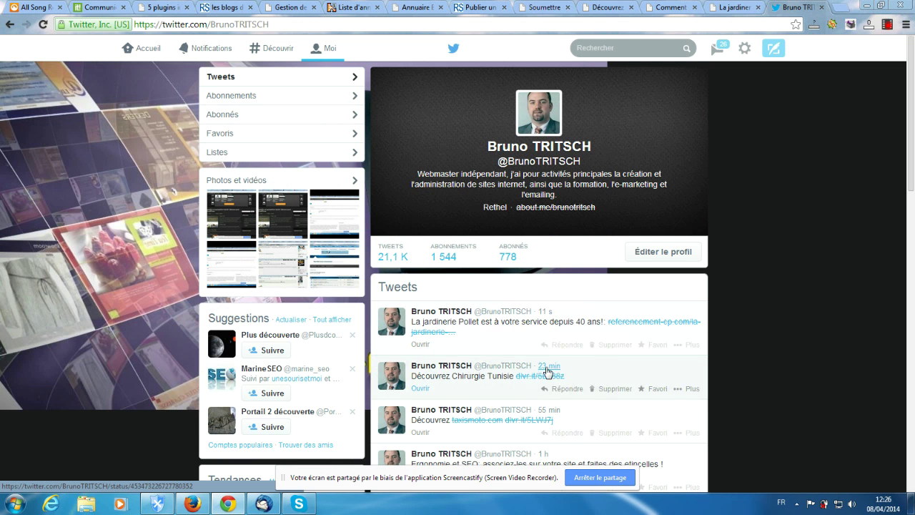
click(545, 313)
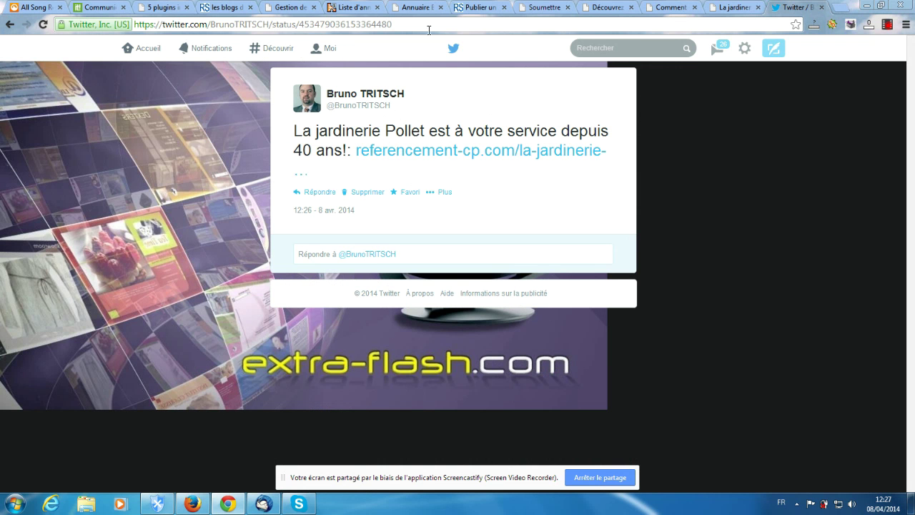
Copy the tweet's web address and paste it into the share link field of the directory's submission form.
right_click(279, 25)
key(ctrl+c)
click(303, 68)
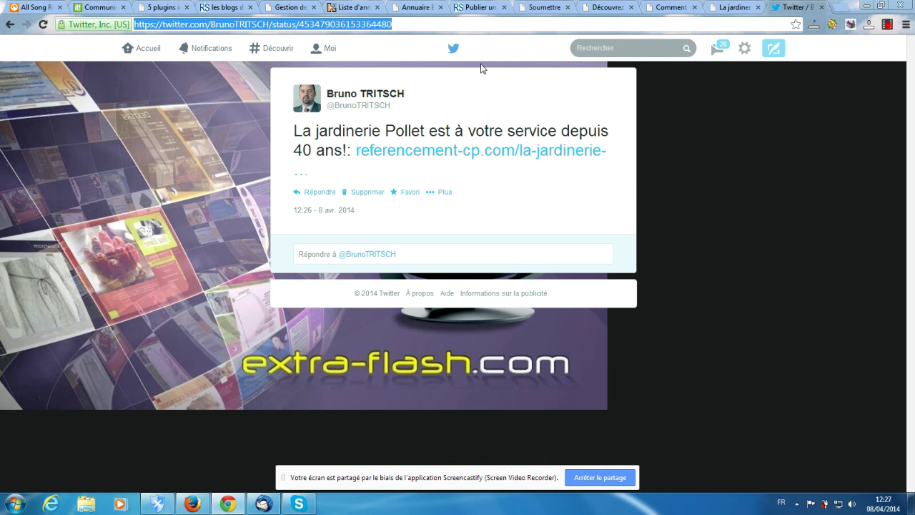
click(545, 7)
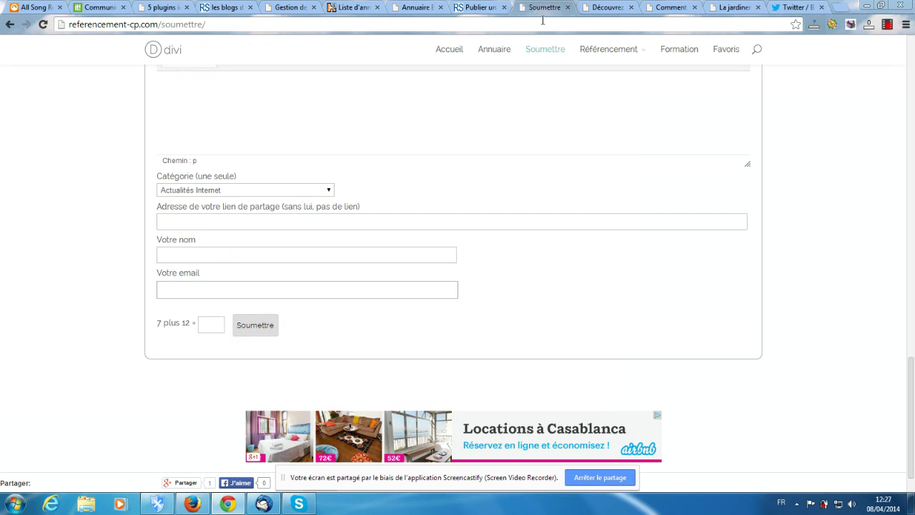
right_click(199, 223)
click(242, 292)
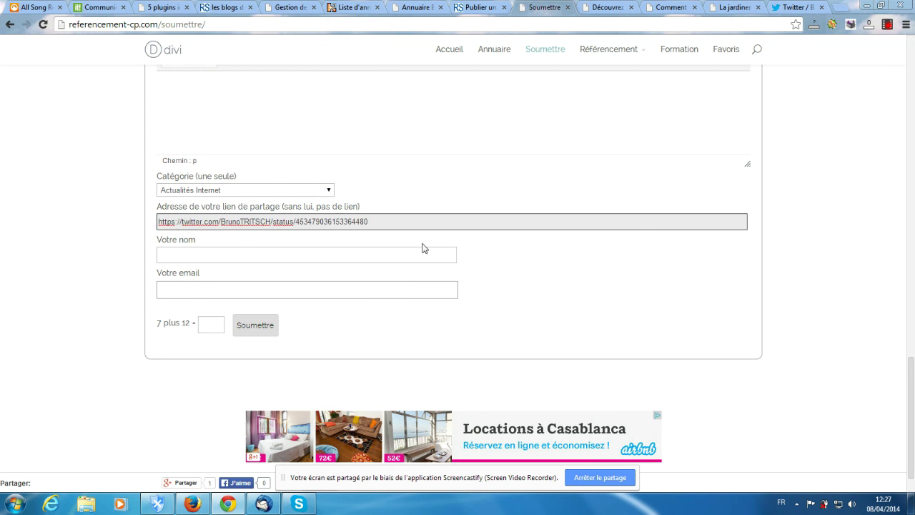
click(521, 253)
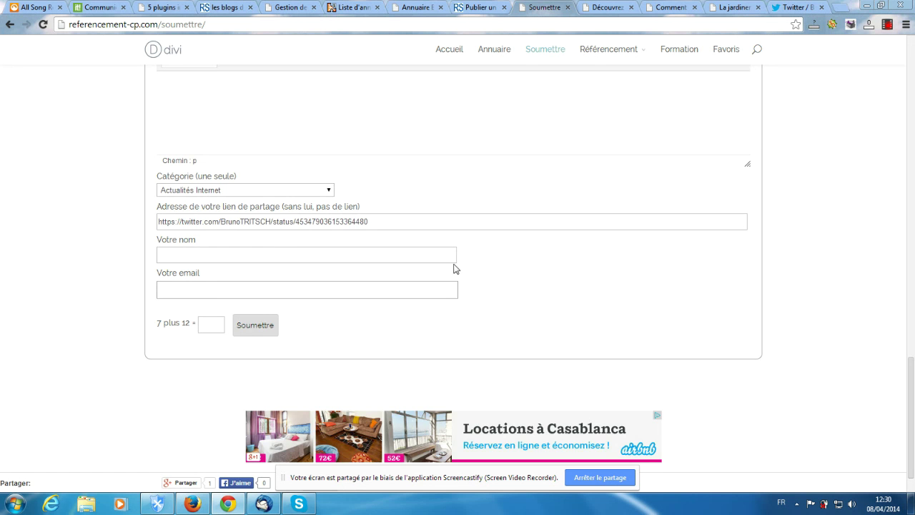
scroll(454, 263, up, 4)
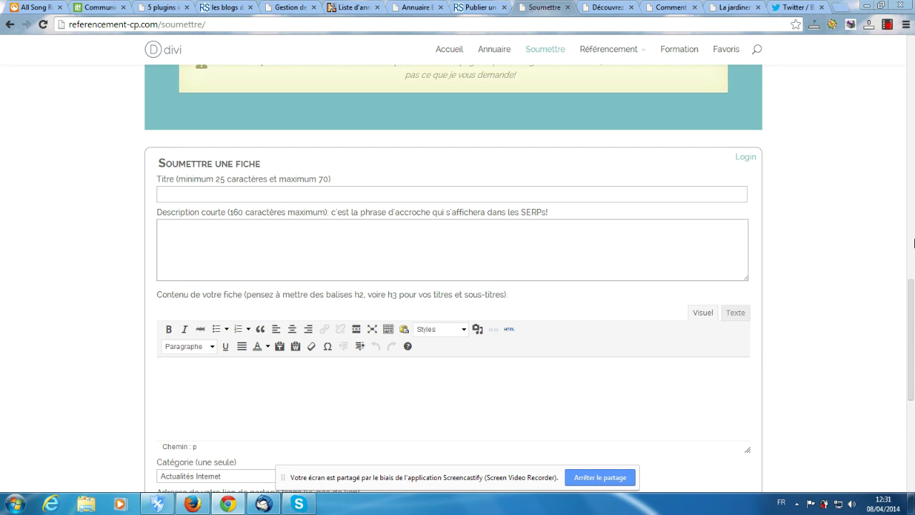
drag(912, 326, 897, 62)
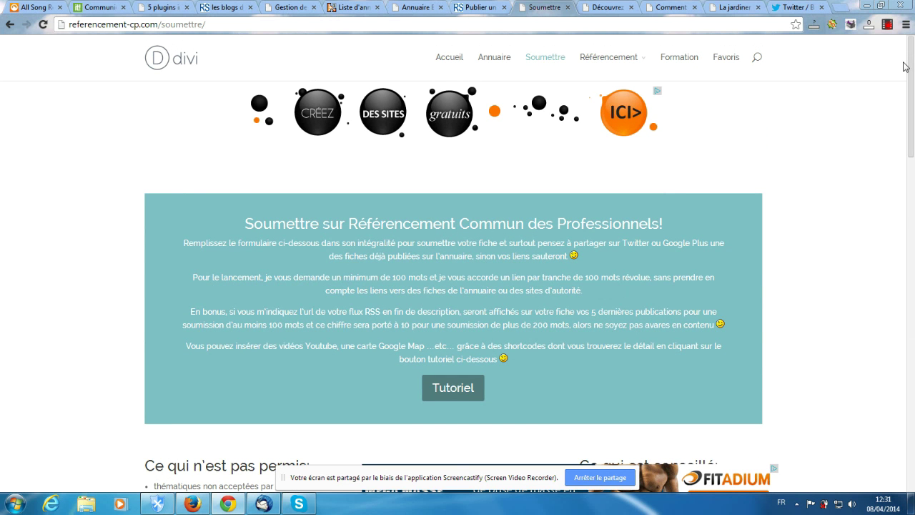